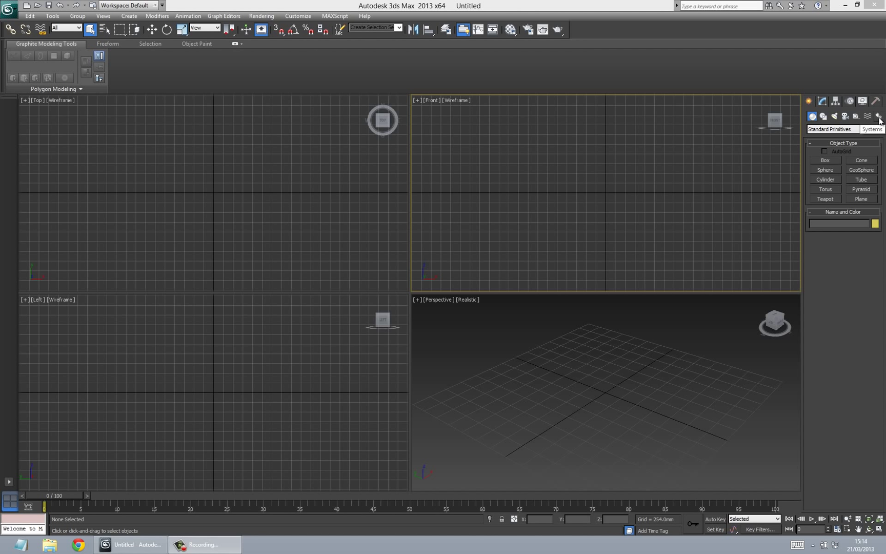
- Switch the Create panel to Systems and pick the Biped object type
left_click(878, 116)
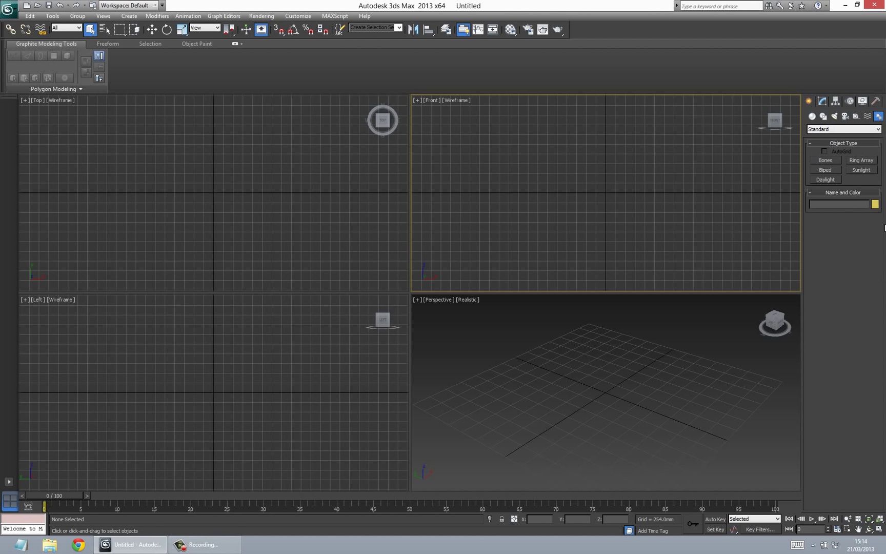
left_click(822, 170)
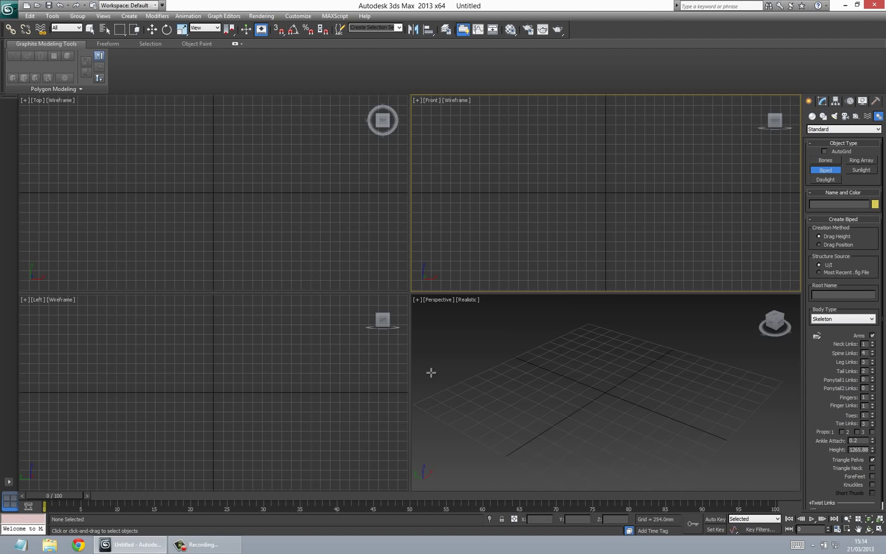
- Drag out a full-height biped in Perspective and maximize that viewport
left_click(605, 392)
left_click_drag(612, 391, 618, 294)
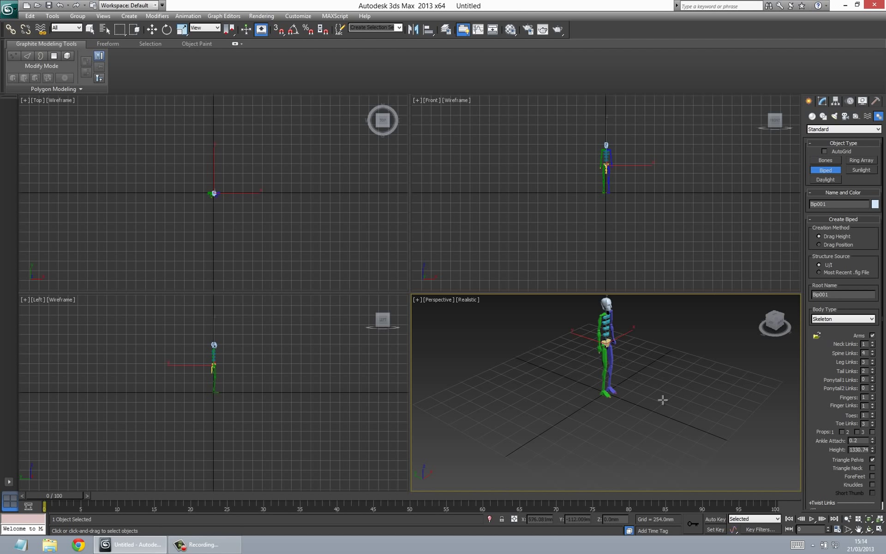
middle_click_drag(646, 390, 586, 371, "alt")
key("alt+w")
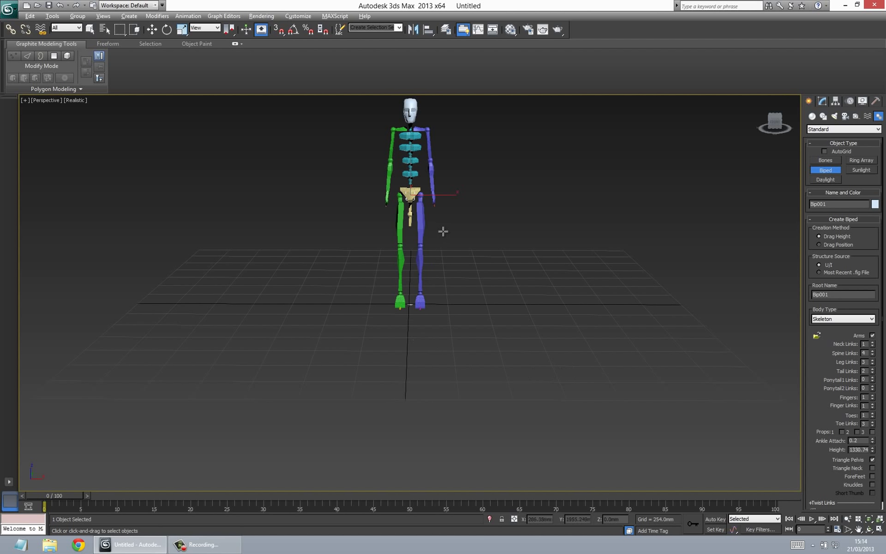
middle_click_drag(443, 232, 444, 319, "alt")
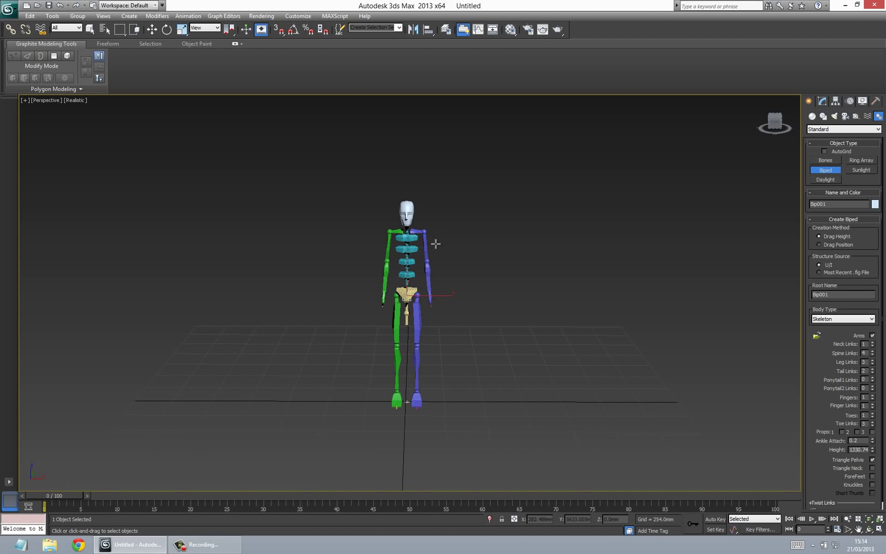
- Set the biped to 4 neck, 6 spine, 4 leg and 6 tail links
left_click(873, 343)
left_click(873, 343)
left_click(873, 342)
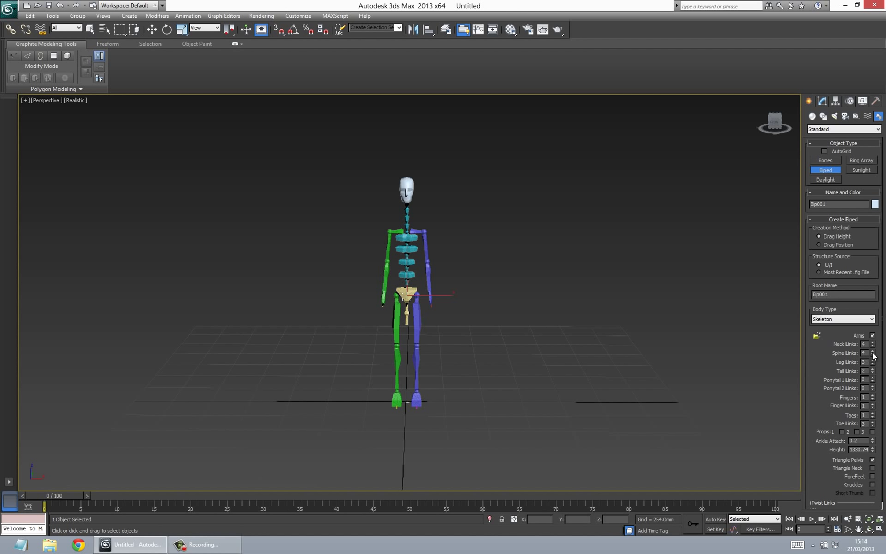
left_click(873, 352)
left_click(873, 352)
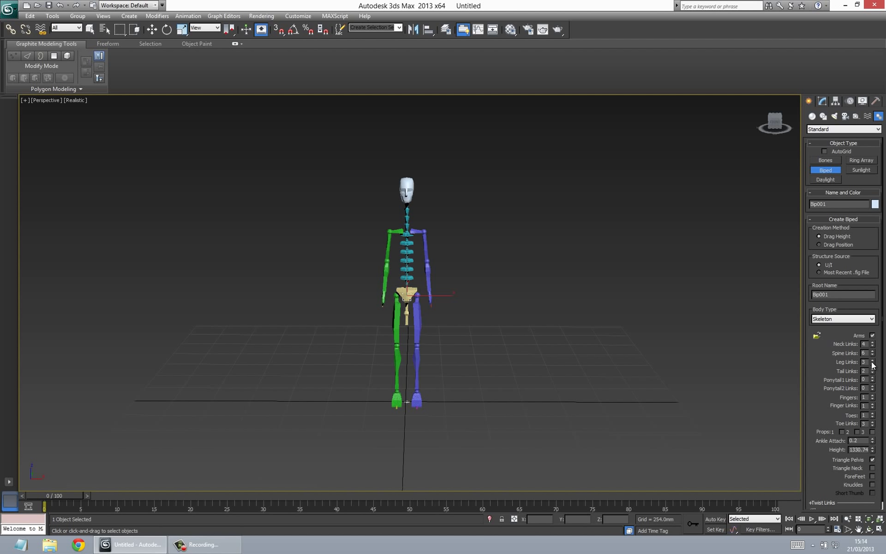
left_click(872, 361)
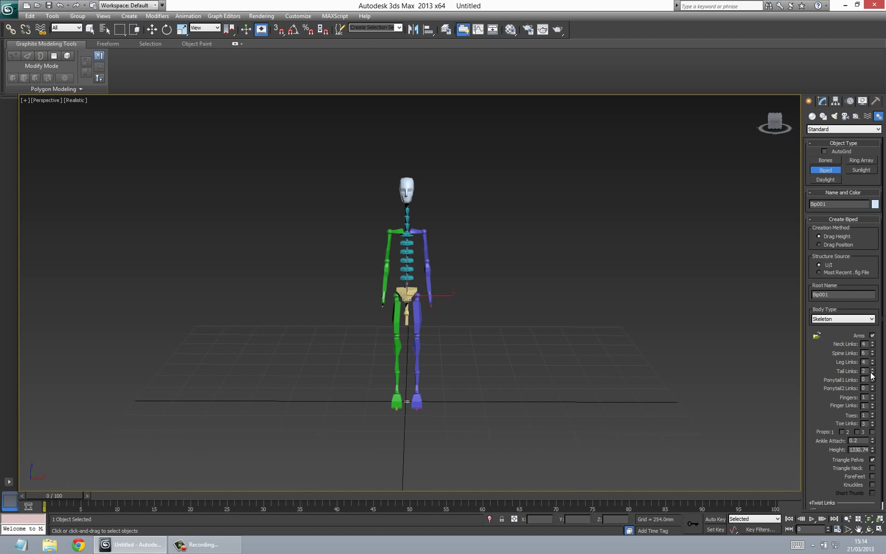
left_click(873, 369)
left_click(873, 369)
left_click(873, 368)
left_click(873, 368)
- Raise the Finger Links count and set Fingers to 5
middle_click_drag(503, 291, 584, 287, "alt")
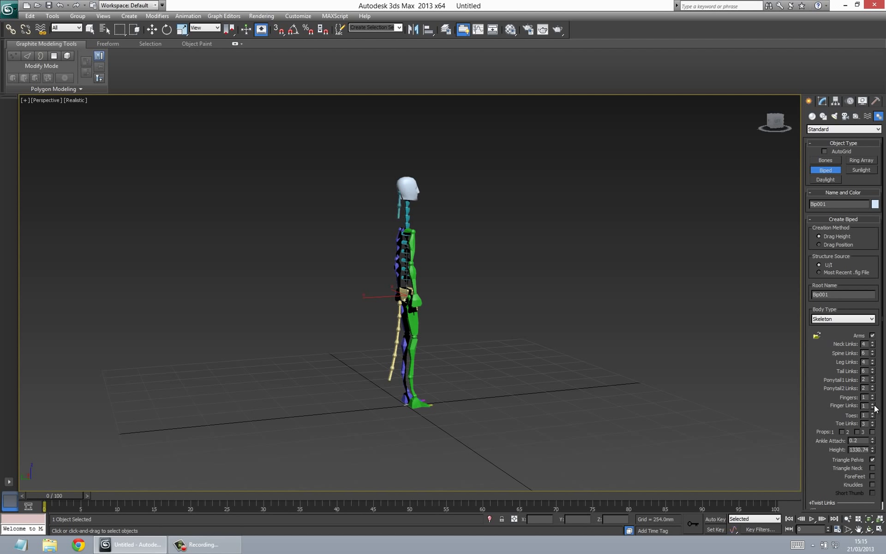
double_click(873, 403)
left_click(873, 396)
left_click(873, 396)
left_click(873, 396)
left_click(873, 396)
- Exit biped creation, select the pelvis and bring up its quad menu
scroll(416, 318, "up", 10)
middle_click_drag(382, 293, 323, 263)
scroll(351, 254, "down", 5)
scroll(351, 256, "up", 5)
scroll(351, 257, "down", 6)
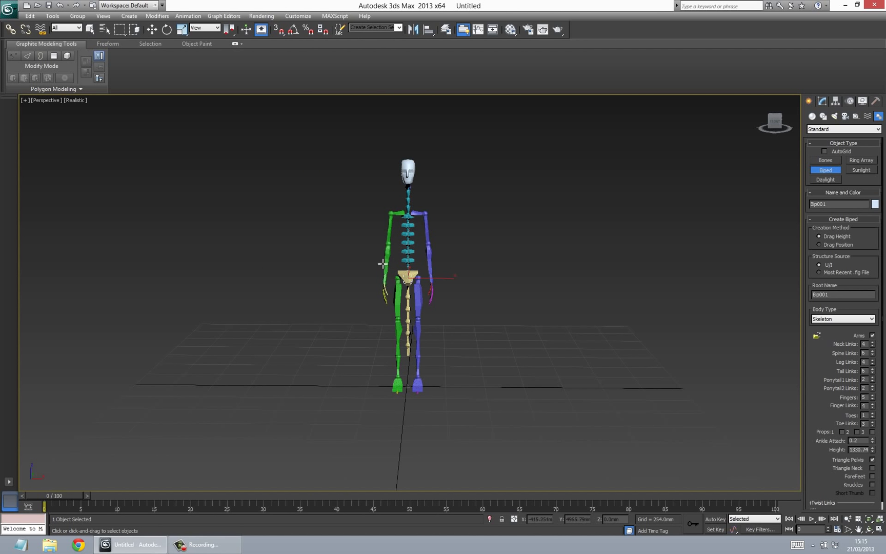
right_click(409, 277)
left_click(410, 273)
right_click(409, 273)
- Switch to Scale, enlarge the biped's head to 150%, then undo it
left_click(429, 296)
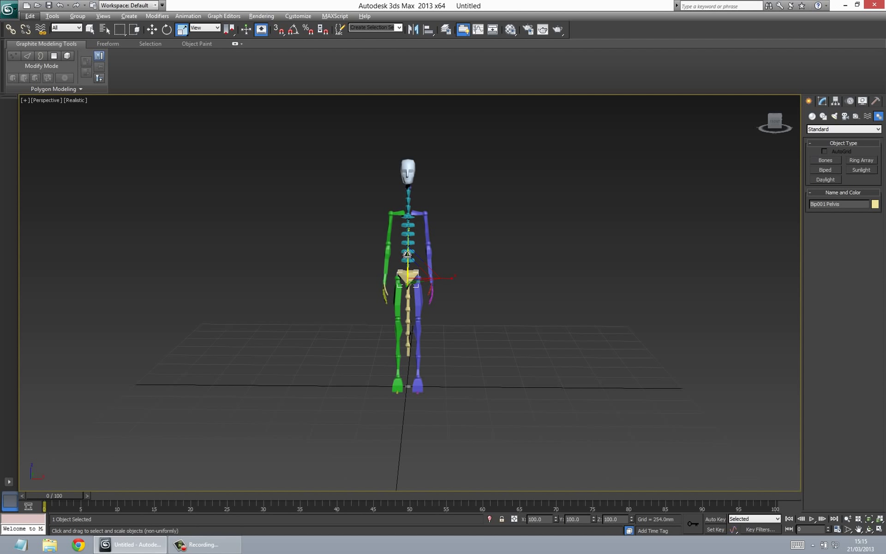
middle_click_drag(430, 218, 398, 277, "alt")
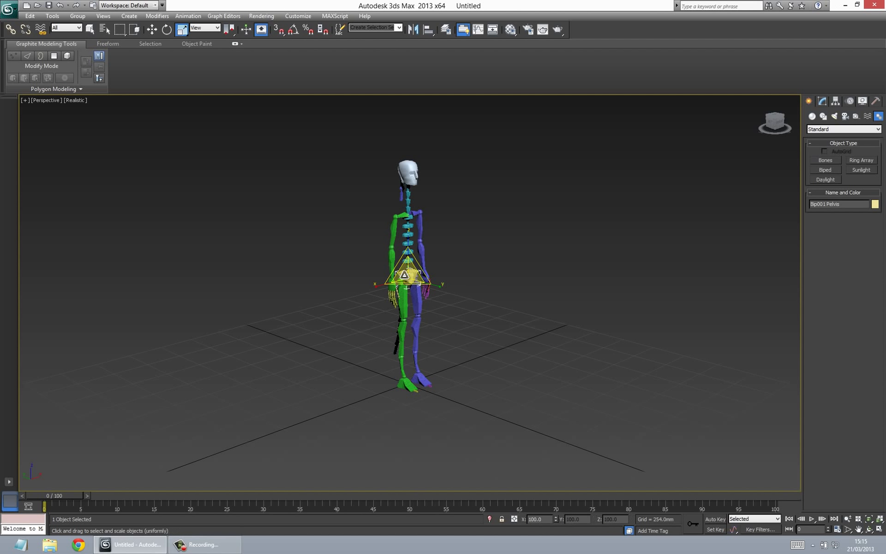
scroll(406, 277, "up", 5)
scroll(406, 277, "down", 5)
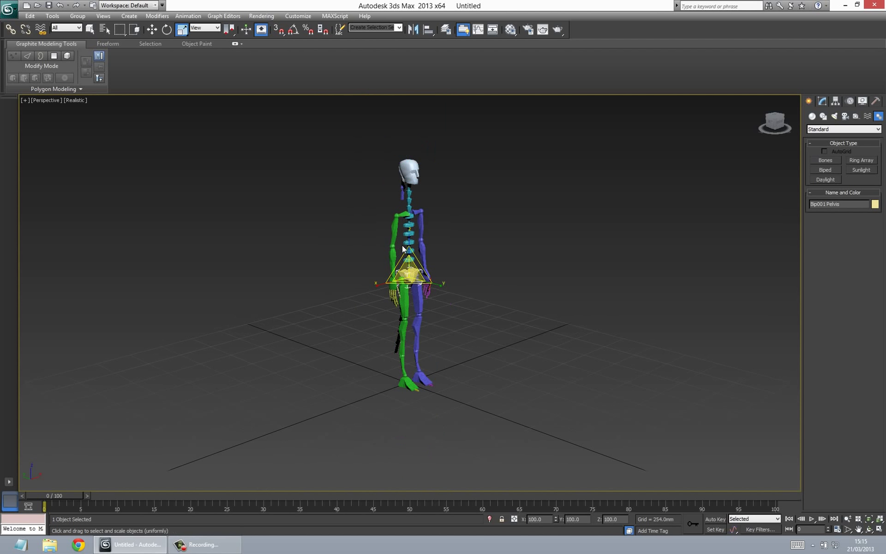
middle_click_drag(406, 277, 416, 196, "alt")
left_click(410, 177)
left_click_drag(410, 177, 406, 150)
key("ctrl+z")
- Orbit and zoom back to a front view of the whole biped
middle_click_drag(406, 154, 406, 203, "alt")
scroll(406, 203, "up", 3)
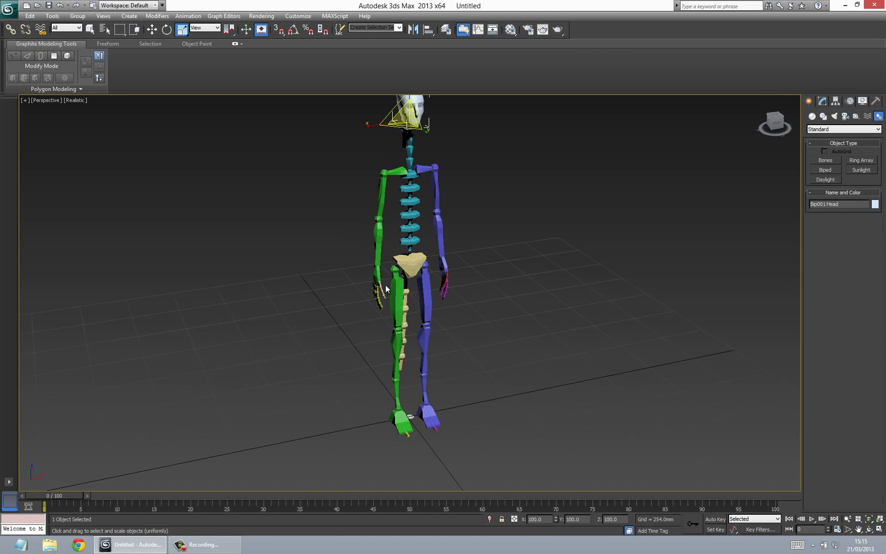
scroll(405, 203, "down", 4)
scroll(405, 203, "up", 4)
scroll(385, 279, "down", 6)
mouse_move(385, 279)
middle_mouse_down("alt")
mouse_move(378, 293)
mouse_move(392, 270)
middle_mouse_up("alt")
scroll(390, 272, "up", 5)
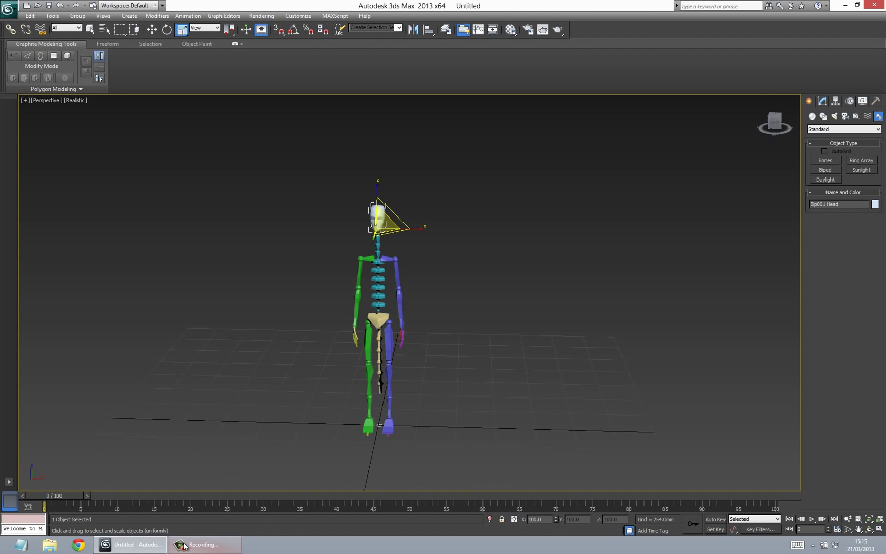
left_click(204, 544)
left_click(843, 501)
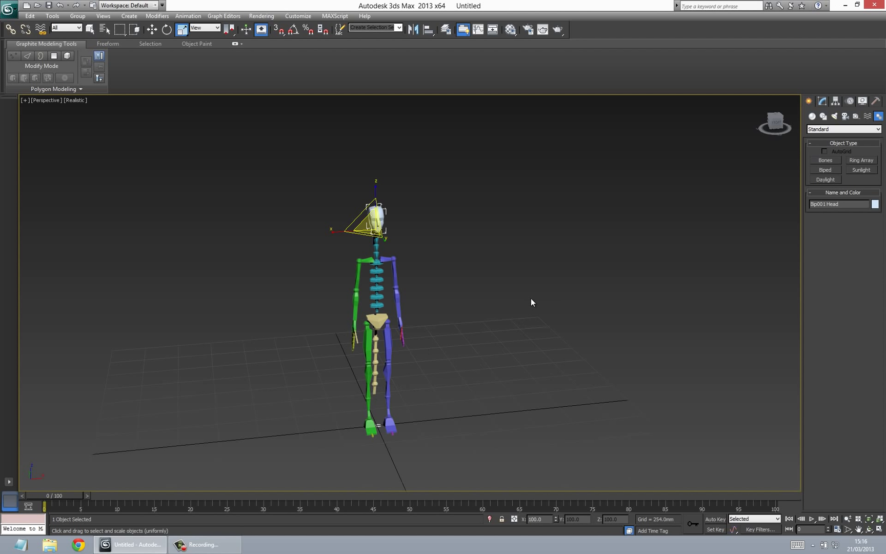
- Show the biped's Motion controls, toggle Figure Mode back on, and try enlarging the head
left_click(850, 102)
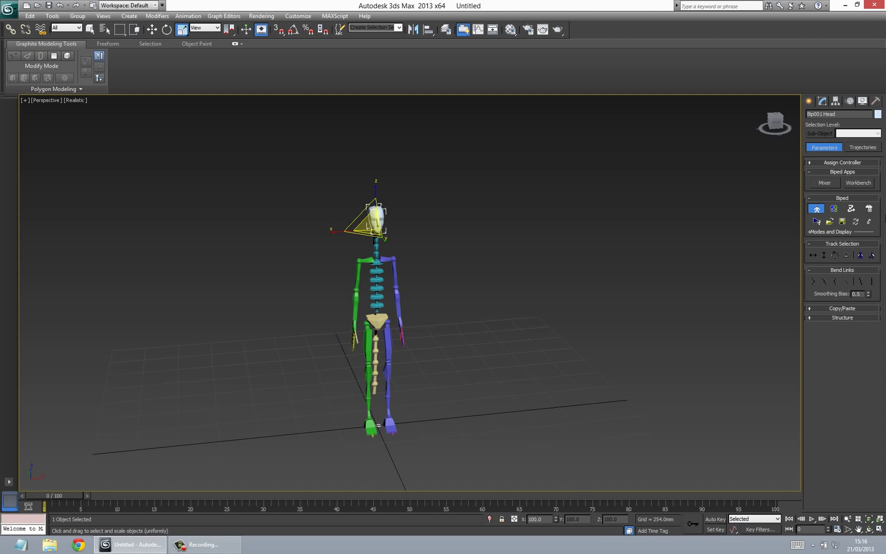
left_click(816, 210)
left_click(816, 210)
left_click_drag(373, 226, 371, 212)
- Resize the biped's right hand, then clear the selection
middle_click_drag(403, 321, 419, 321, "alt")
left_click(368, 333)
left_click_drag(368, 333, 391, 333)
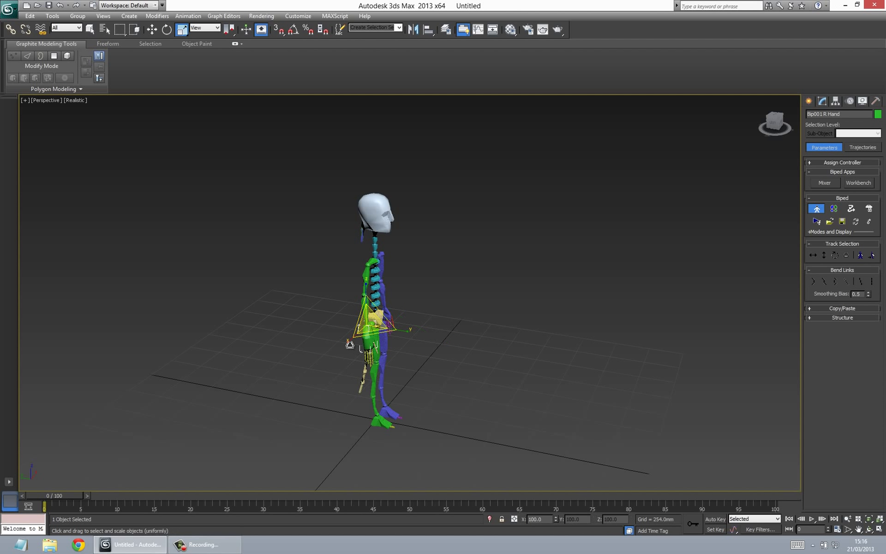
left_click(323, 338)
middle_click_drag(350, 323, 329, 365, "alt")
- Stretch the right calf to 134%, undo a 280% left-thigh stretch, select the right thigh
left_click(333, 353)
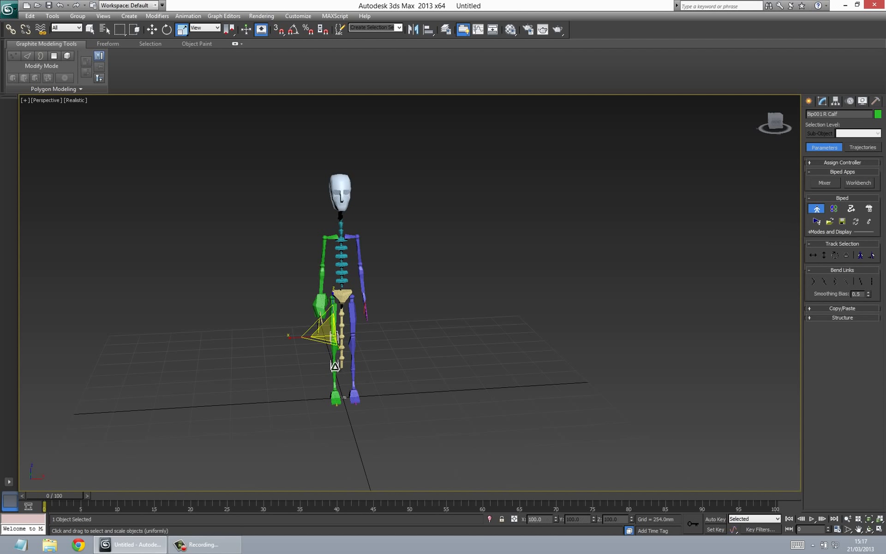
mouse_move(311, 339)
left_mouse_down()
mouse_move(283, 336)
mouse_move(295, 334)
left_mouse_up()
left_click(353, 331)
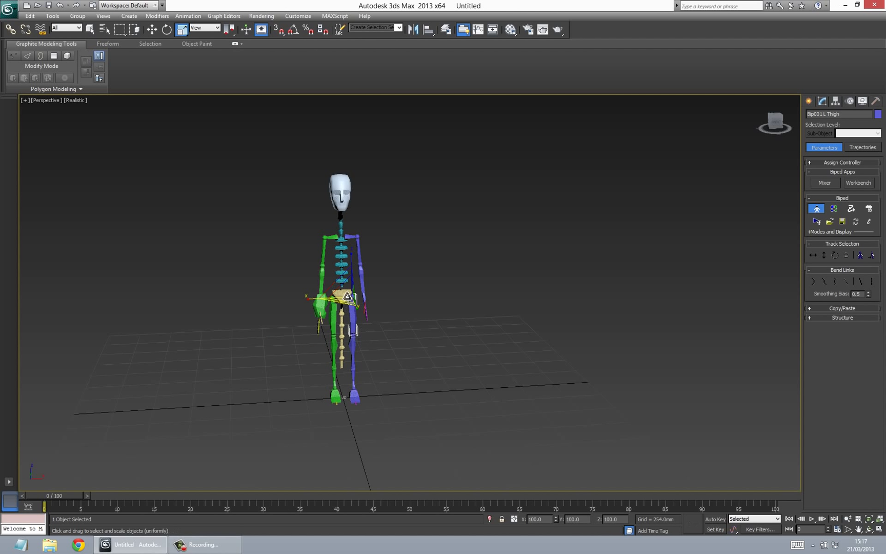
left_click_drag(358, 309, 370, 324)
key("ctrl+z")
middle_click_drag(391, 328, 338, 316, "alt")
left_click(329, 302)
- Enlarge the biped's head uniformly to 168%
scroll(382, 308, "up", 5)
scroll(328, 235, "down", 5)
middle_click_drag(372, 272, 353, 268, "alt")
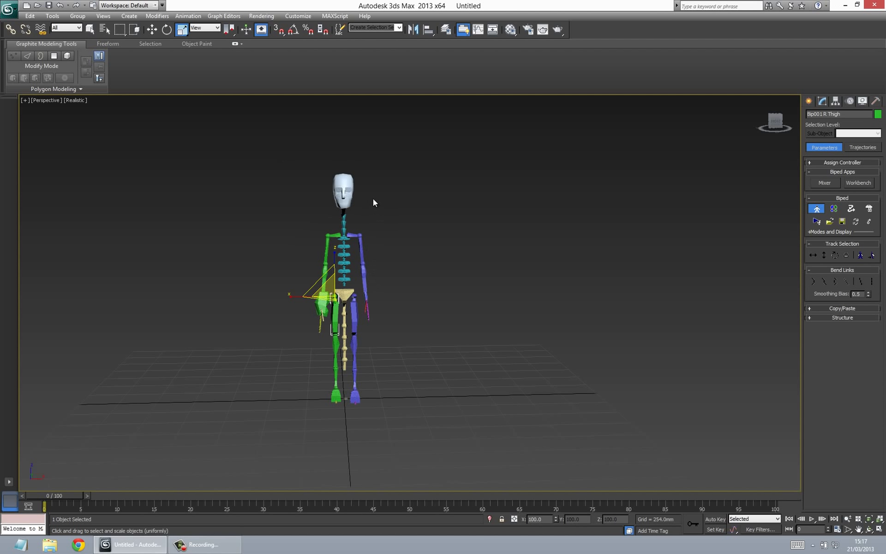
left_click(344, 192)
left_click_drag(330, 182, 373, 259)
- Try stretching the left upper arm and HorseLink, cancel both, and return to uniform scaling
left_click(361, 239)
left_click_drag(311, 235, 247, 233)
right_click(247, 234)
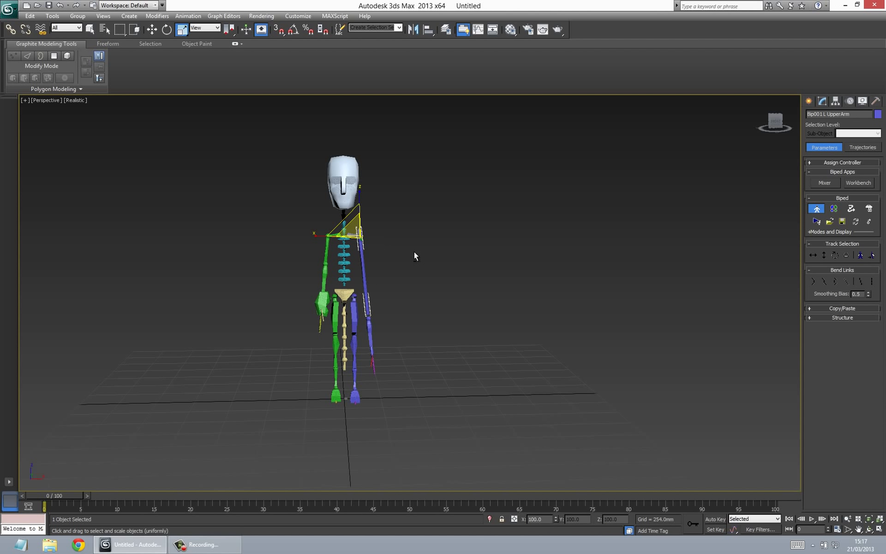
middle_click_drag(429, 252, 310, 259, "alt")
left_click(366, 361)
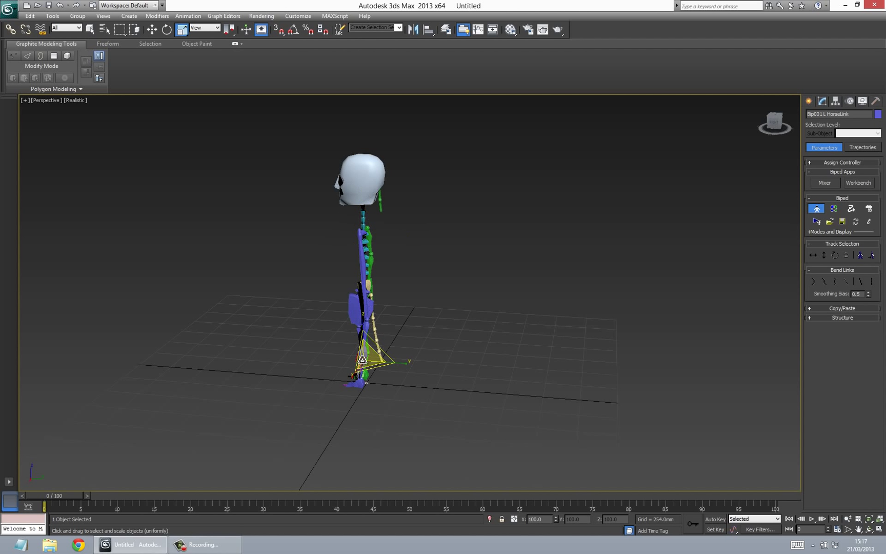
left_click_drag(353, 365, 459, 366)
right_click(459, 366)
middle_click_drag(459, 366, 490, 328, "alt")
key("r")
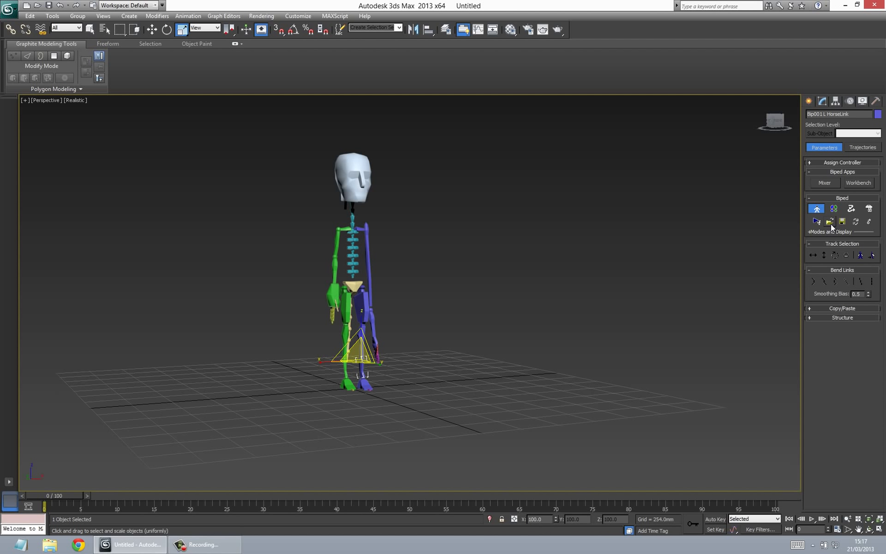
- Open the figure-file dialog, check the folder history list, then cancel it
left_click(830, 222)
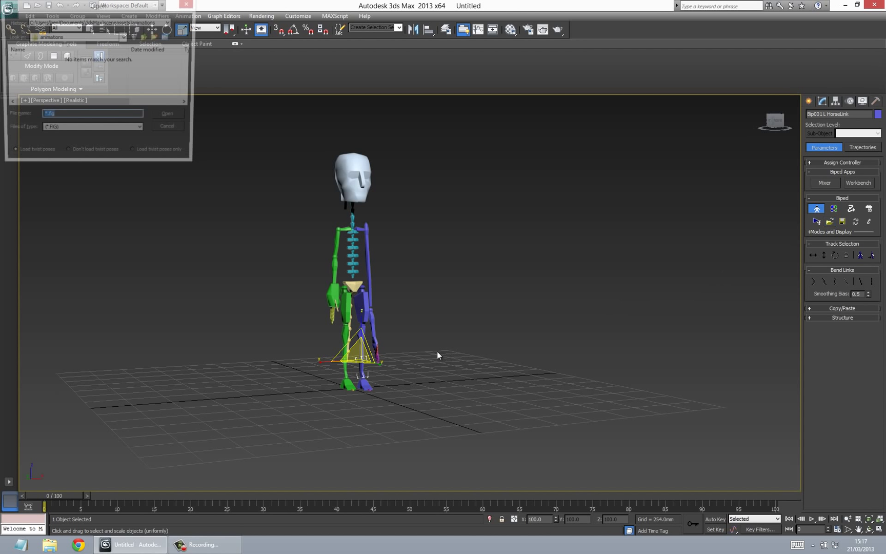
left_click(171, 23)
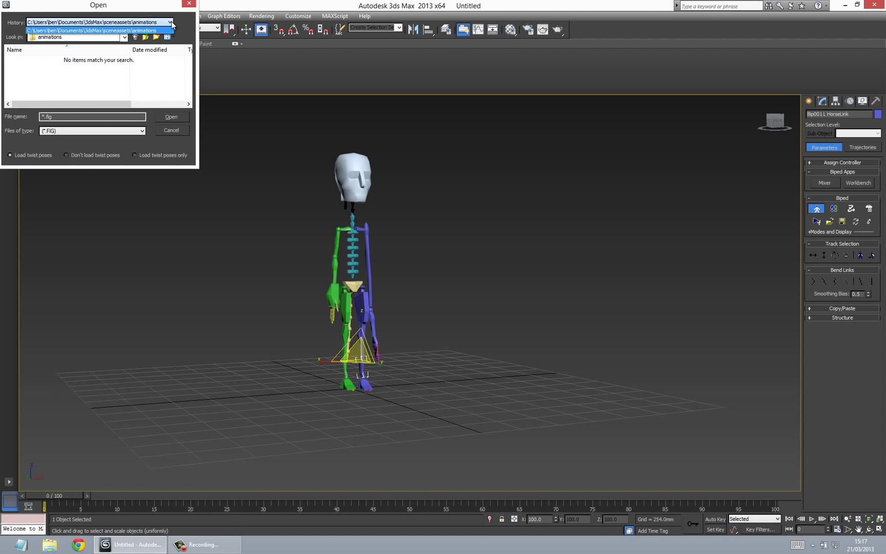
left_click(40, 51)
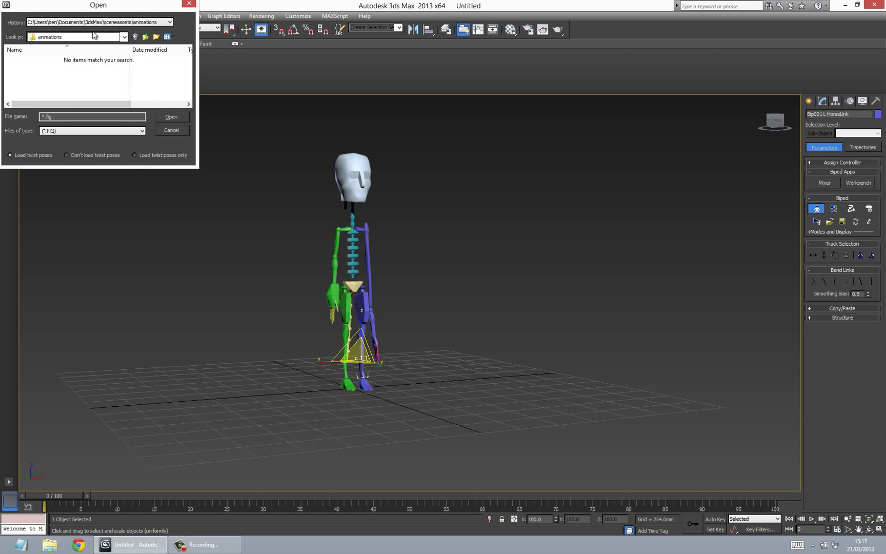
left_click(169, 131)
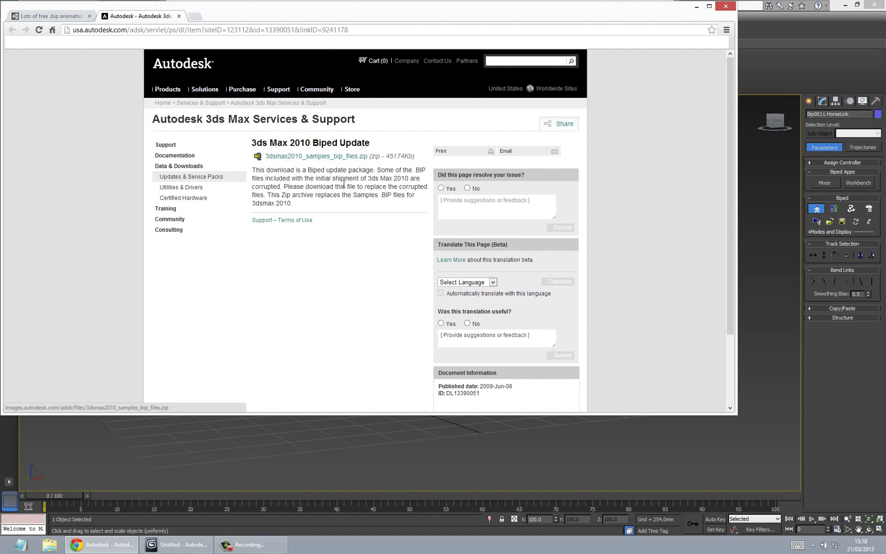
- Download 3dsmax2010_samples_bip_files.zip and set it to open when done
left_click(315, 158)
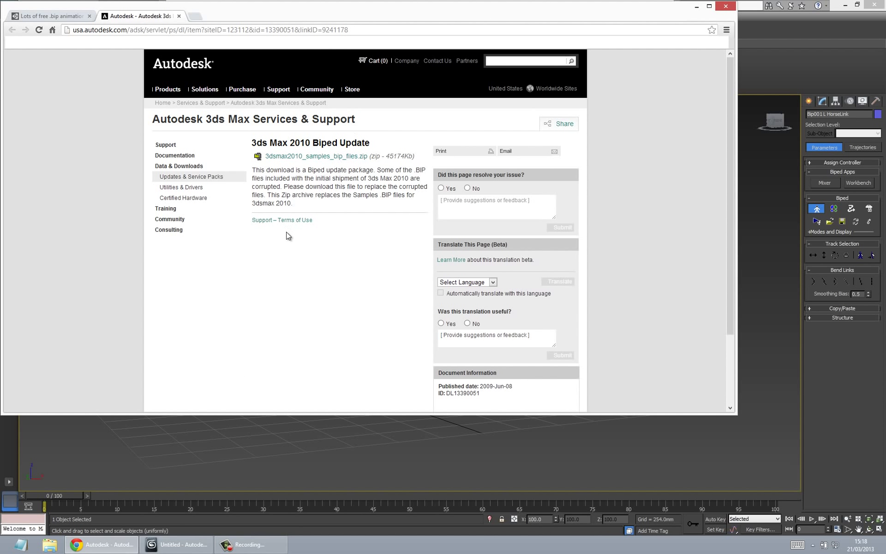
left_click(310, 158)
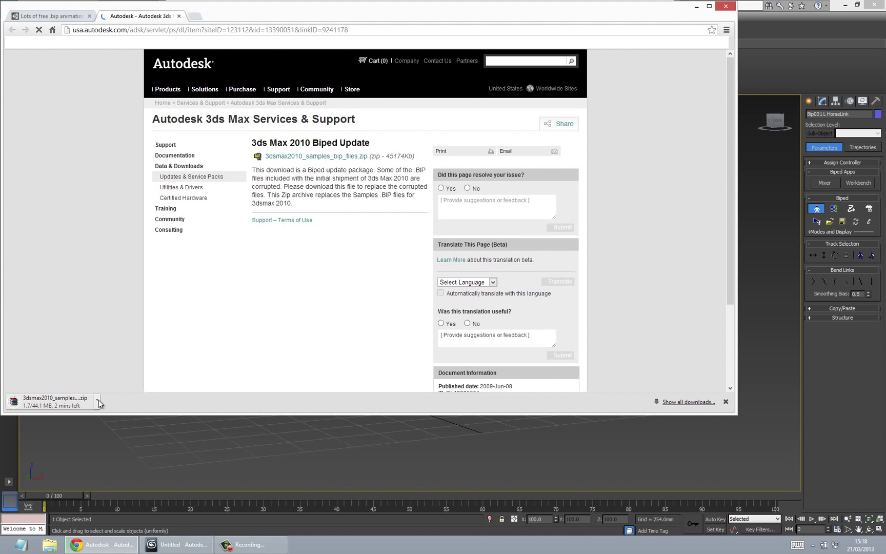
left_click(97, 400)
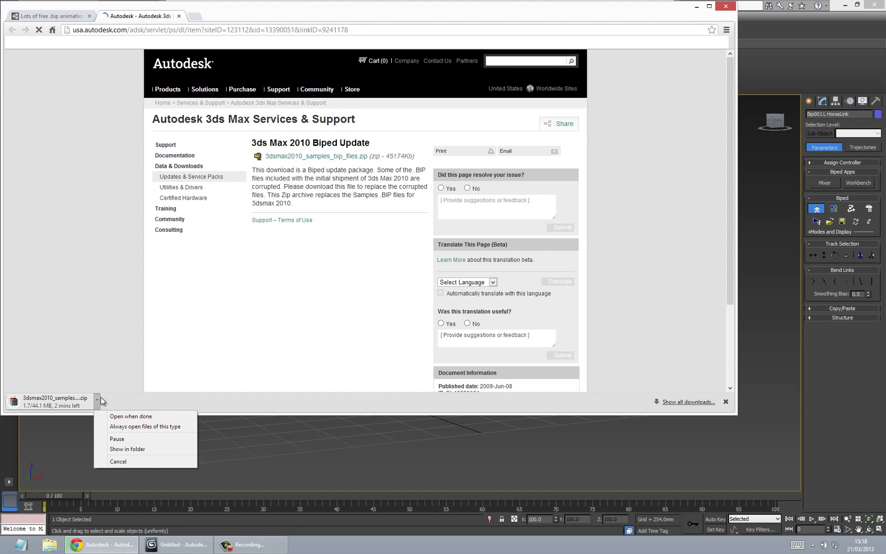
left_click(123, 418)
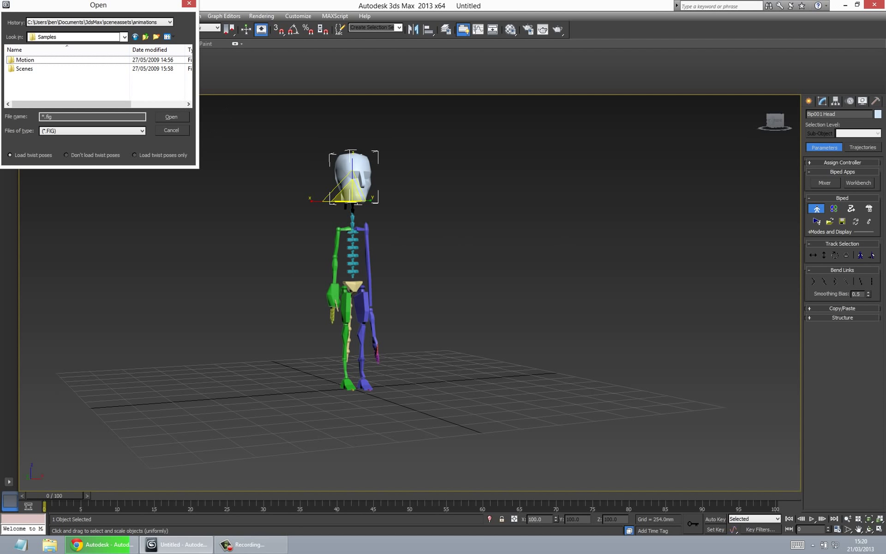
- Browse the Open dialog into the Motion > BIP > Fight folders
double_click(24, 59)
double_click(21, 61)
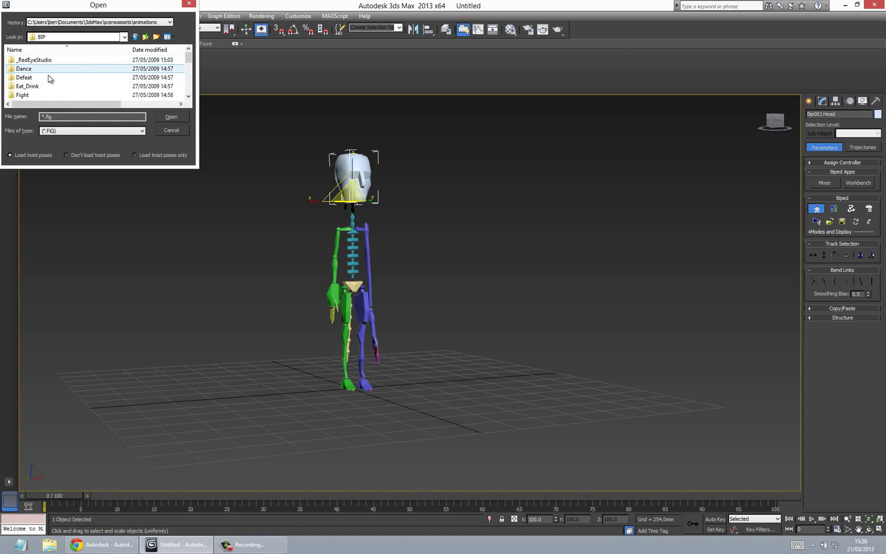
double_click(27, 95)
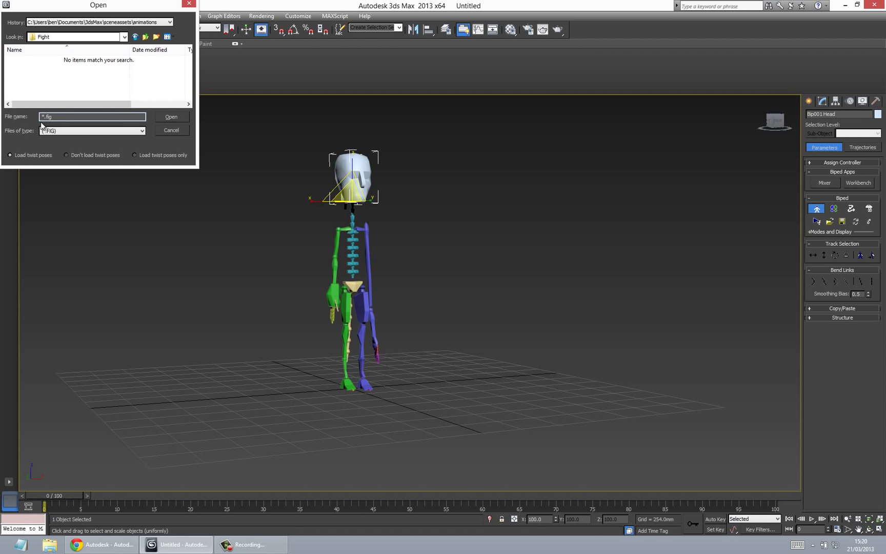
- Cancel the figure-file dialog and switch Figure Mode off
left_click(171, 130)
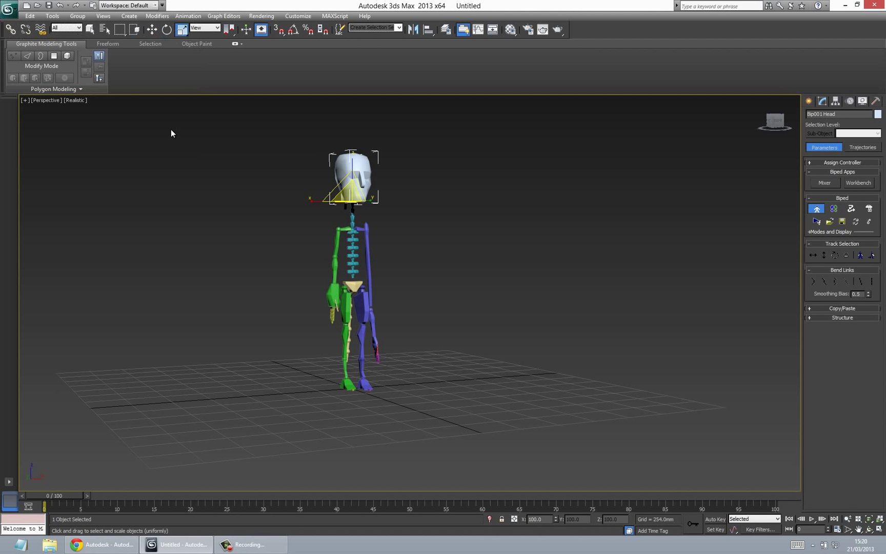
left_click(817, 211)
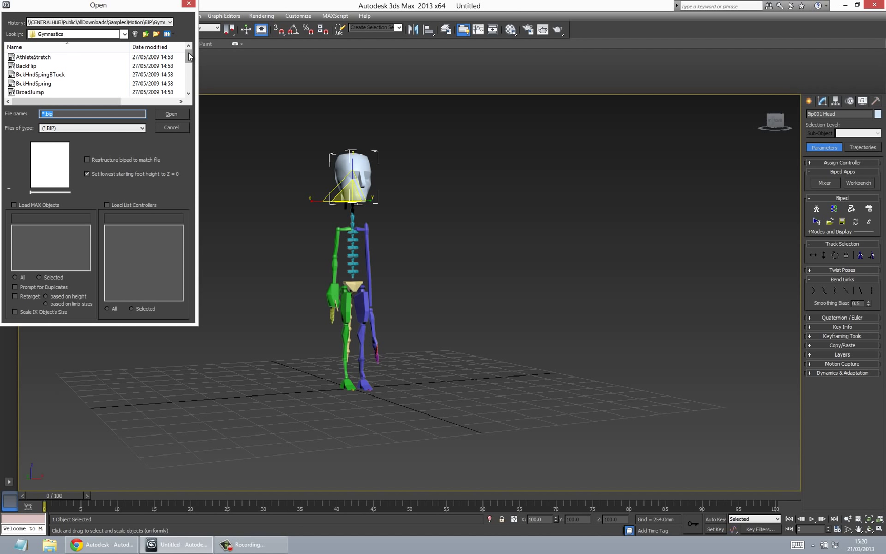
- Go to Motion > BIP > Fight, choose Grenade.bip over CartWhlPunch, and open it
left_click(124, 39)
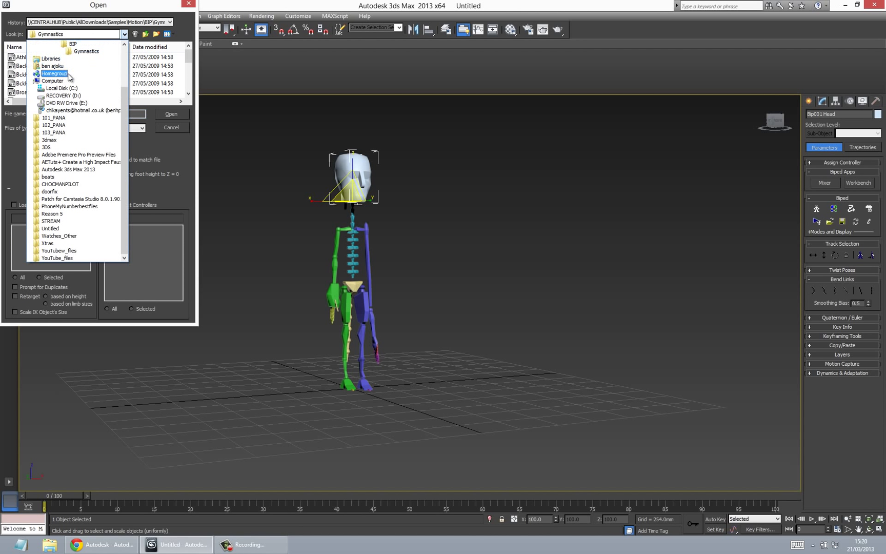
left_click(126, 46)
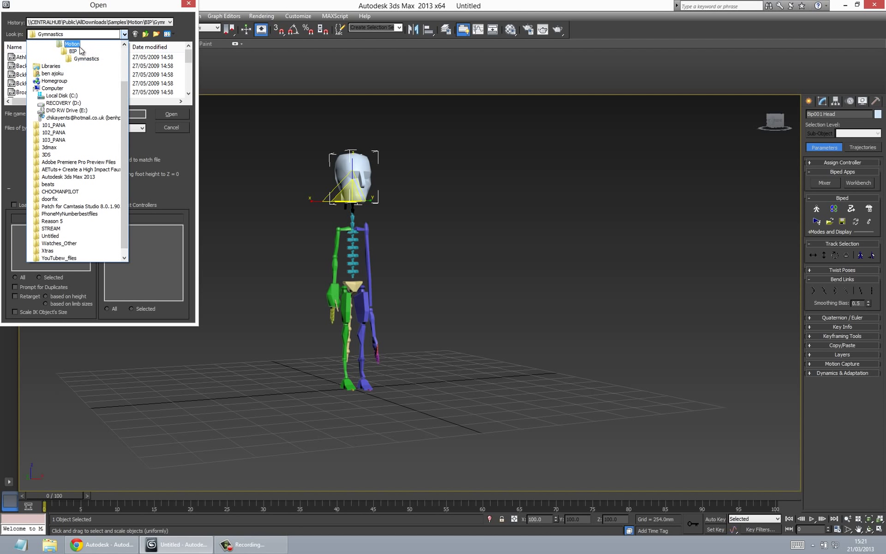
left_click(76, 50)
double_click(19, 58)
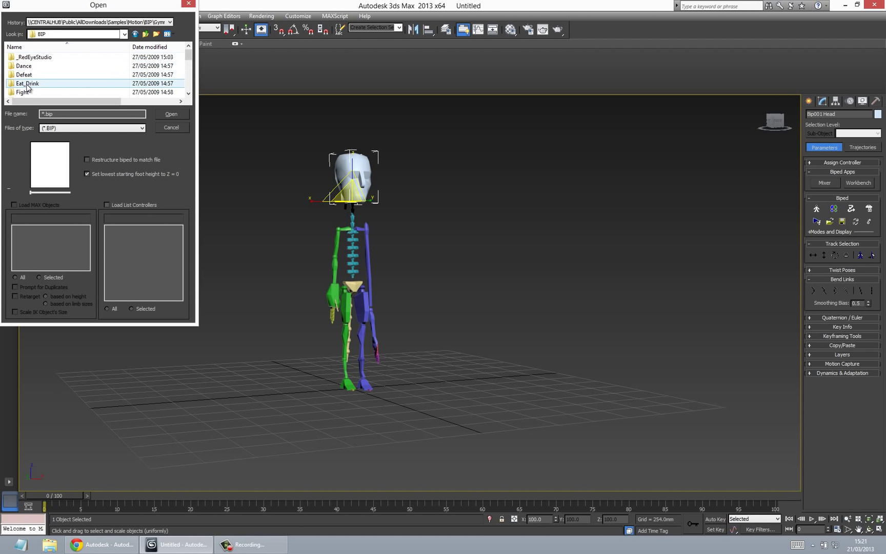
double_click(26, 92)
left_click(36, 57)
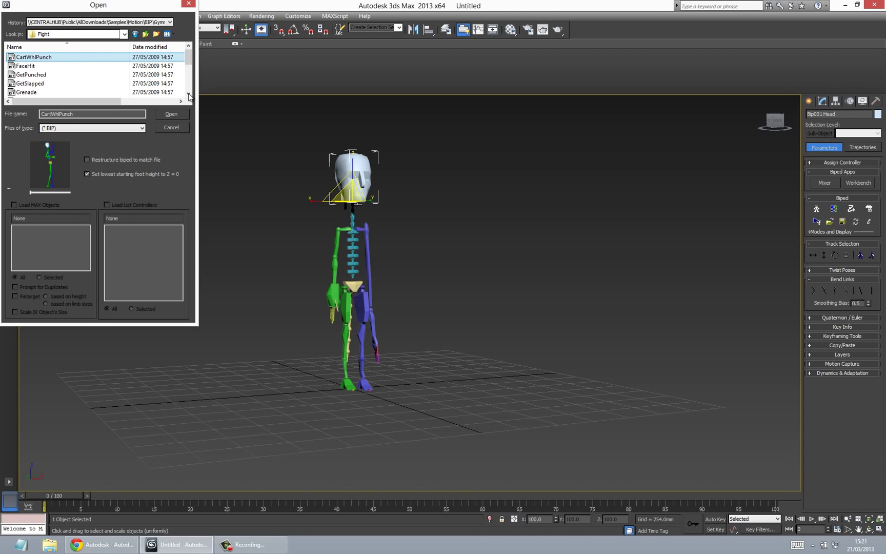
scroll(190, 96, "down", 3)
scroll(190, 96, "up", 3)
left_click(29, 93)
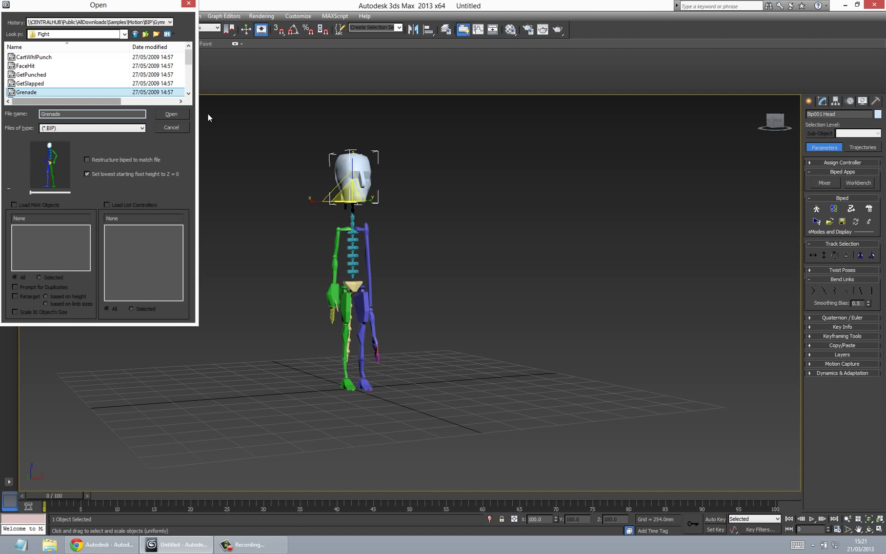
left_click(171, 114)
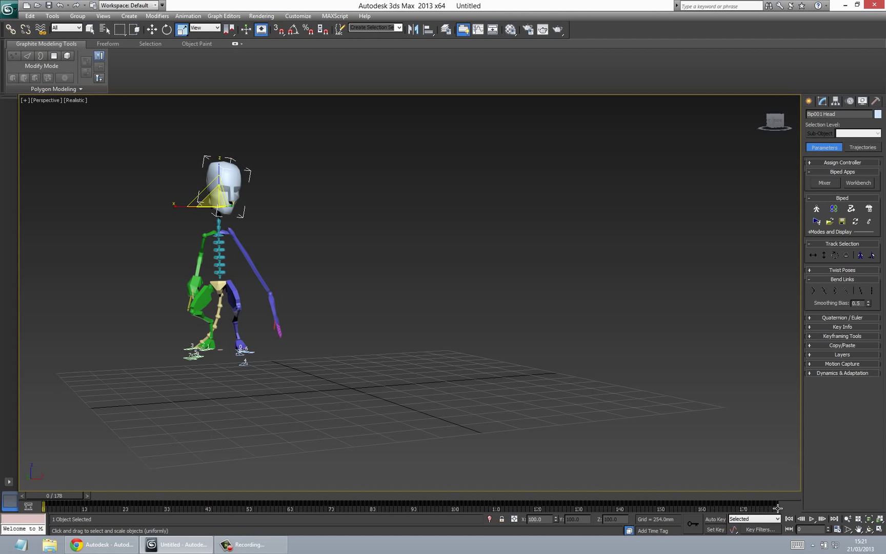
left_click(812, 519)
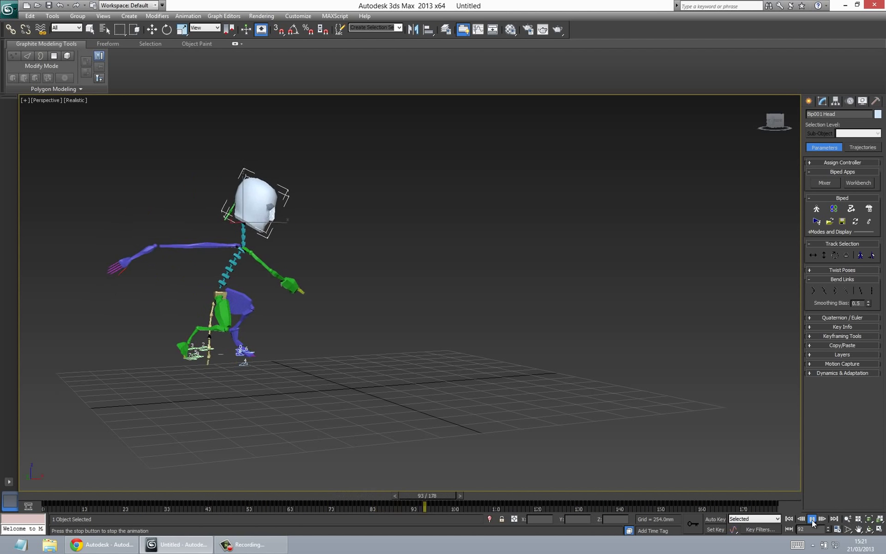
key("slash")
left_click_drag(472, 498, 49, 496)
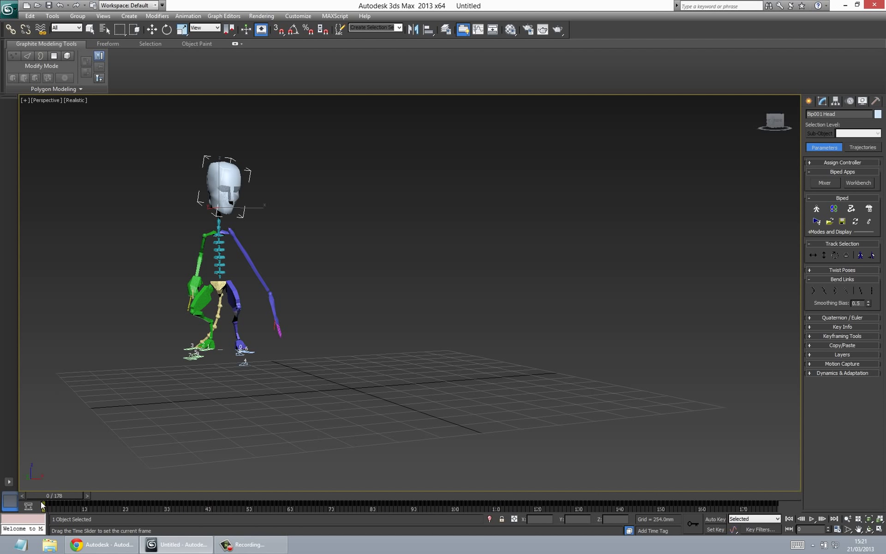
- Load GetPunched.bip from the Fight folder onto the biped
left_click(830, 228)
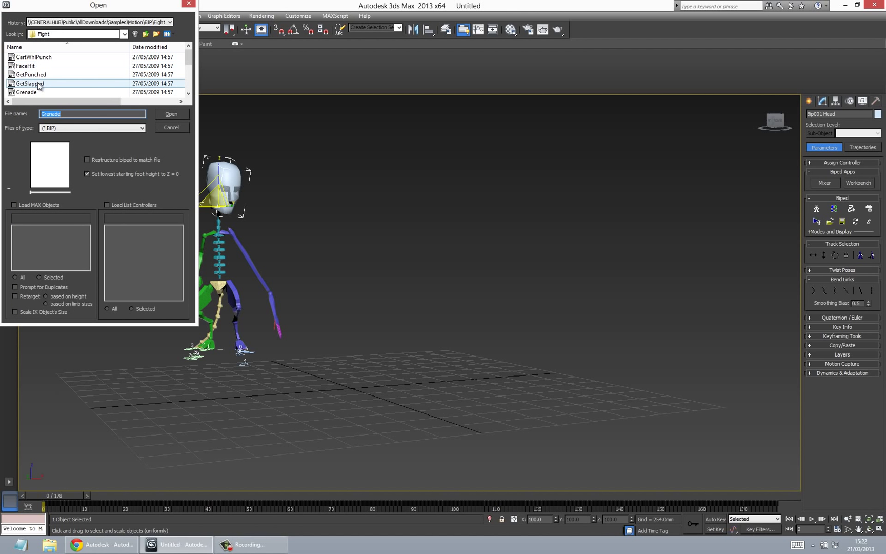
left_click(31, 75)
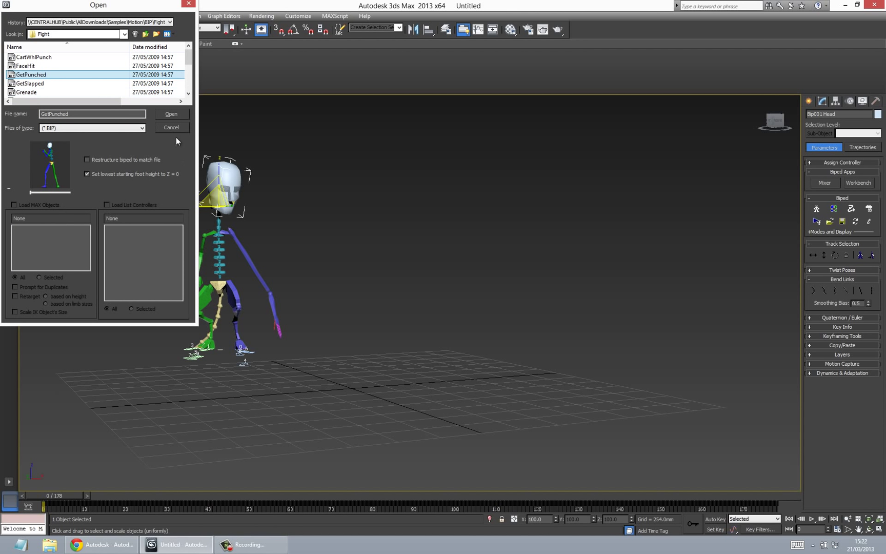
left_click(171, 114)
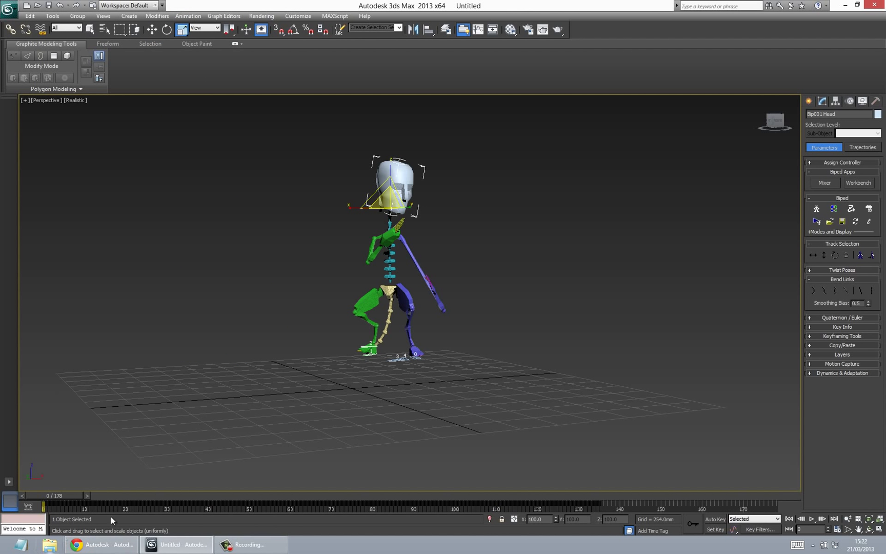
- Play the animation, stop it, and rewind the time slider to frame 0
key("slash")
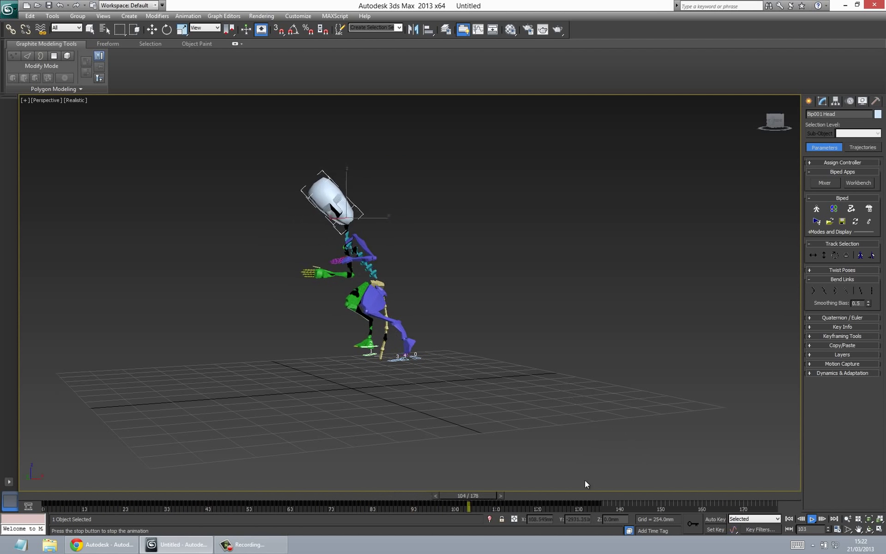
left_click(567, 496)
left_click_drag(568, 496, 26, 502)
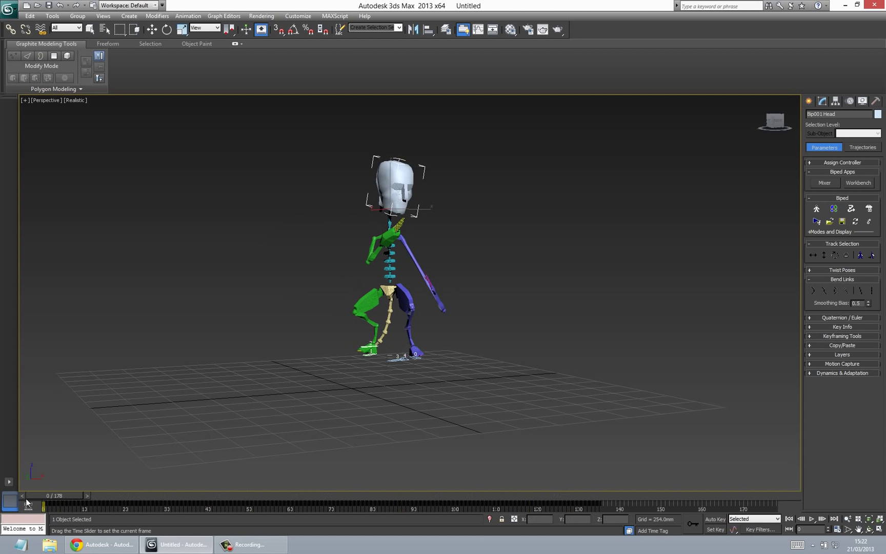
key("r")
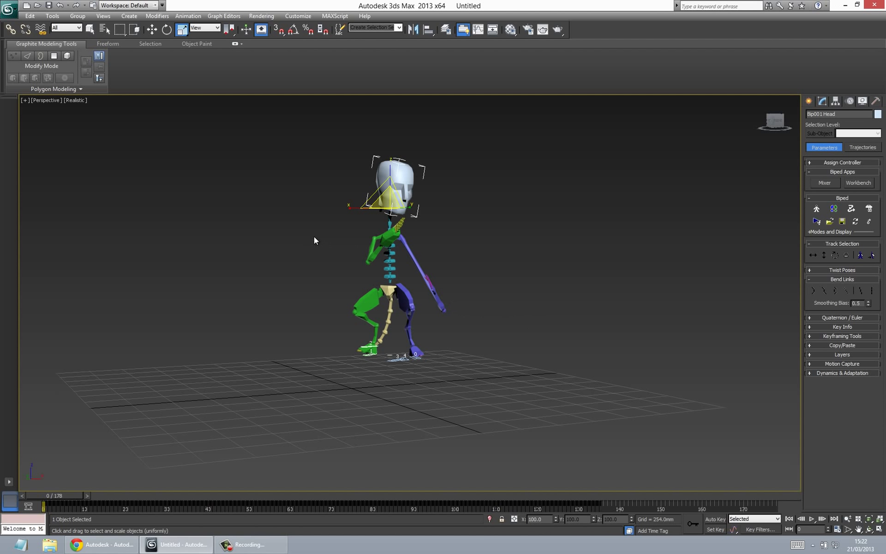
left_click(811, 345)
left_click(250, 544)
- Put Bip001 into Motion Flow mode and open its empty Motion Flow Graph, repositioning the window
left_click(856, 210)
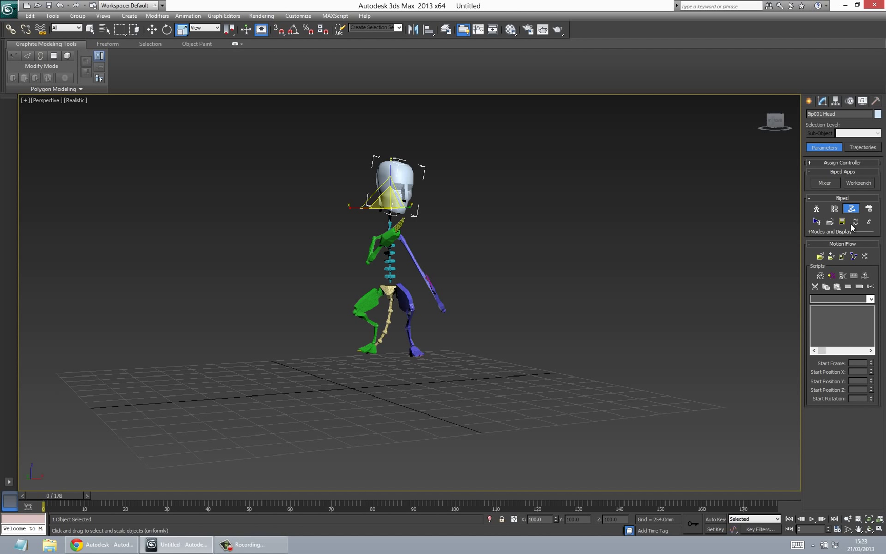
left_click(854, 259)
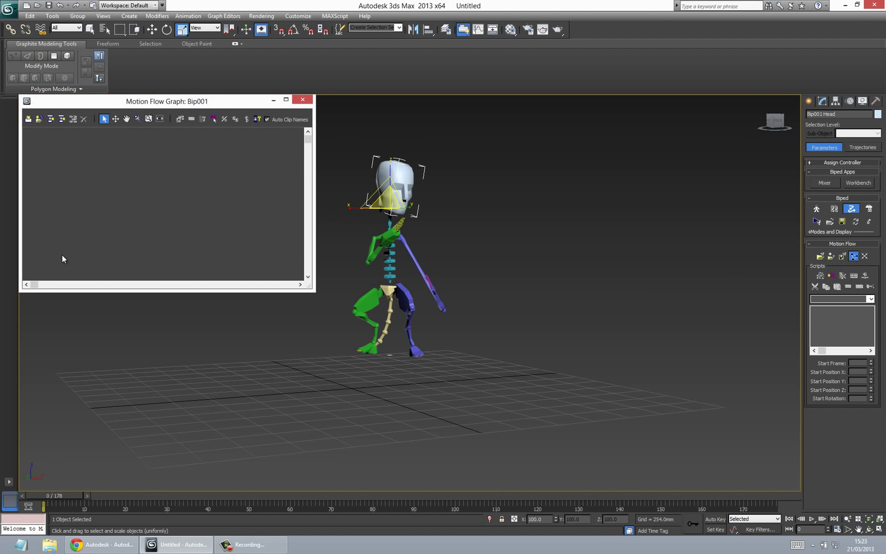
left_click_drag(163, 98, 277, 124)
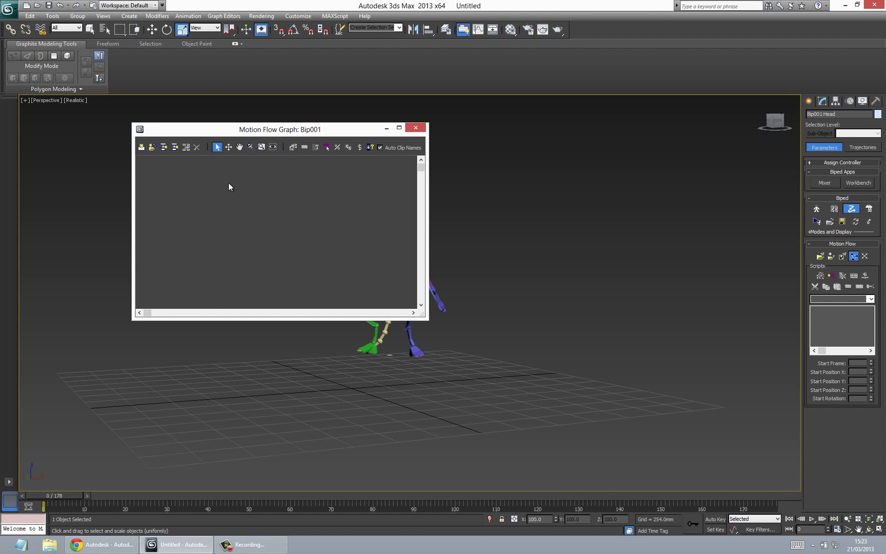
- Load the CartWhlPunch.bip clip from the BIP > Fight folder into the graph
left_click(153, 147)
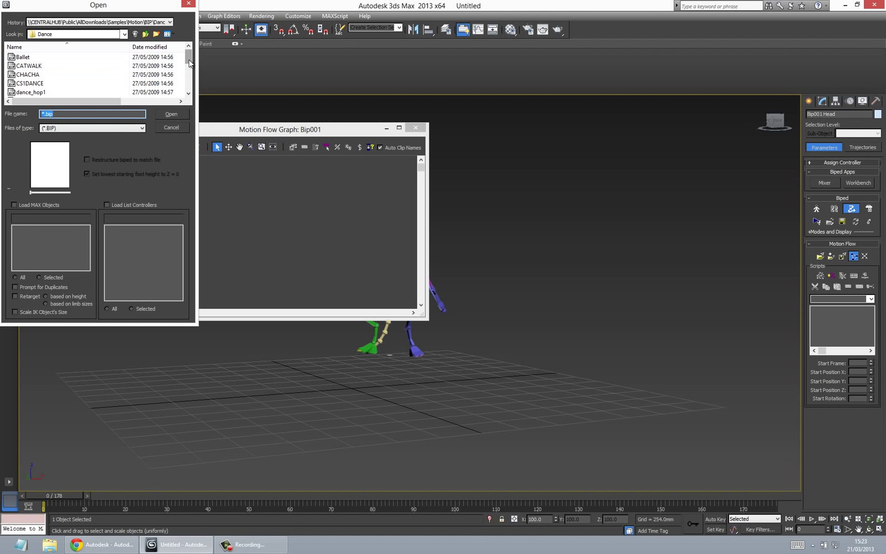
scroll(117, 72, "down", 1)
left_click(124, 33)
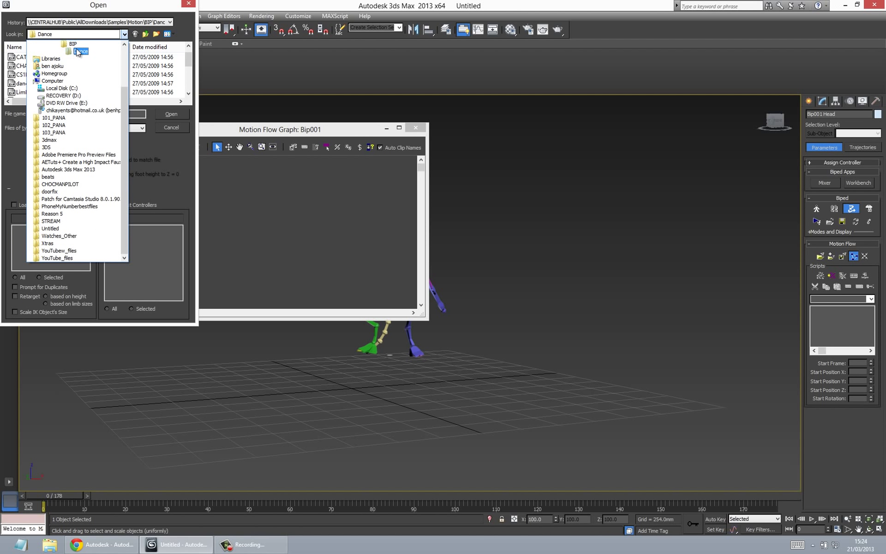
left_click(44, 59)
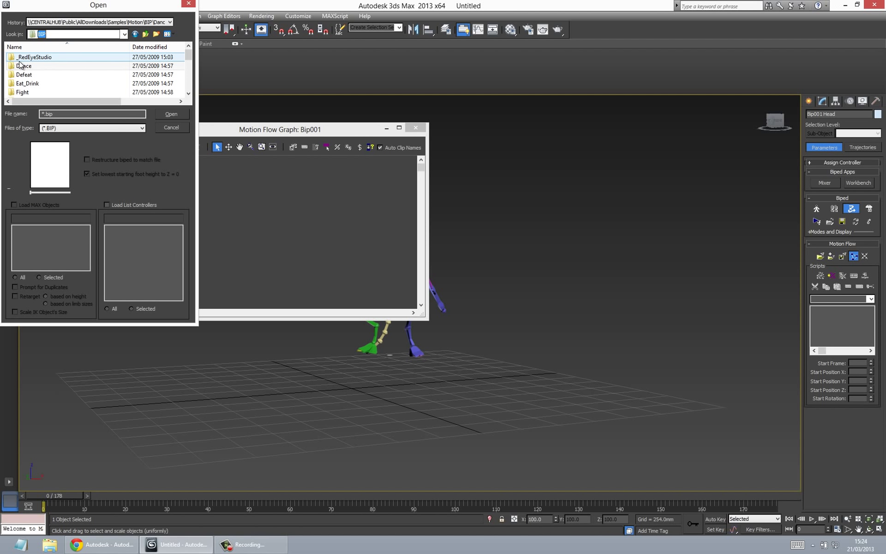
double_click(23, 92)
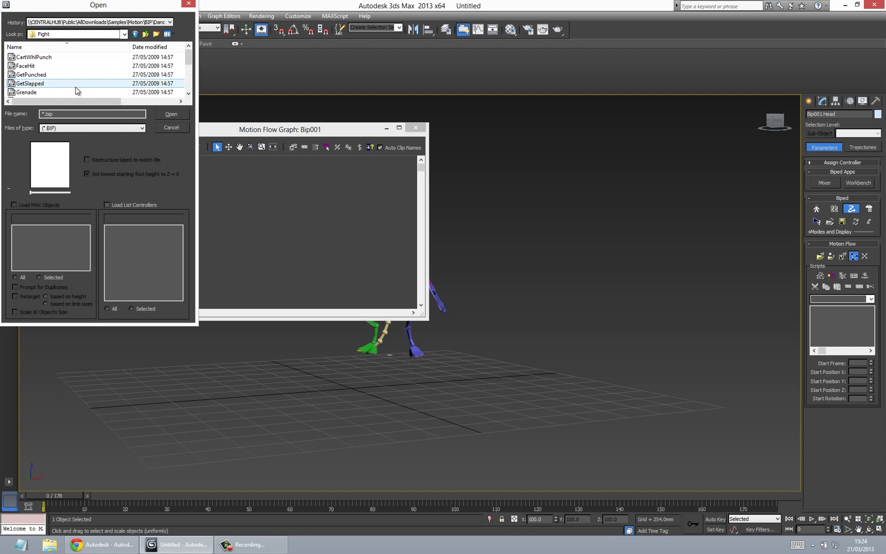
left_click(44, 74)
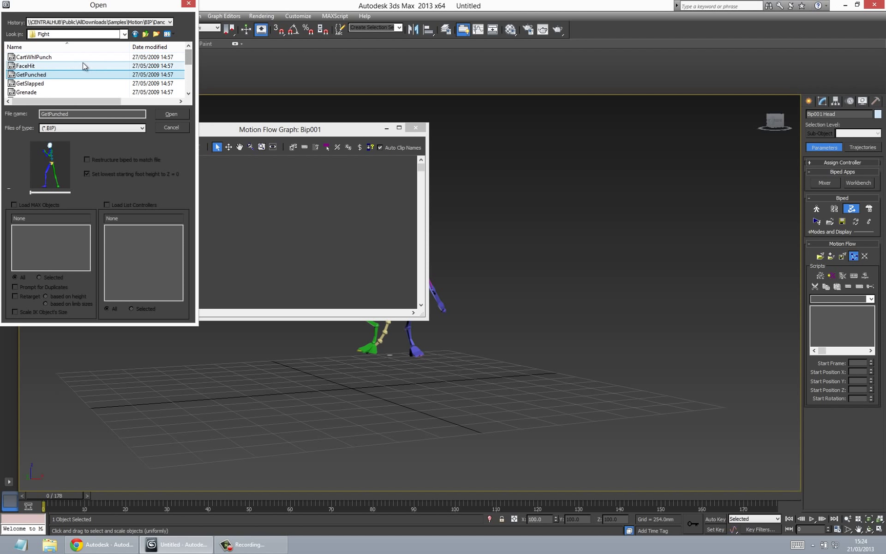
left_click(44, 58)
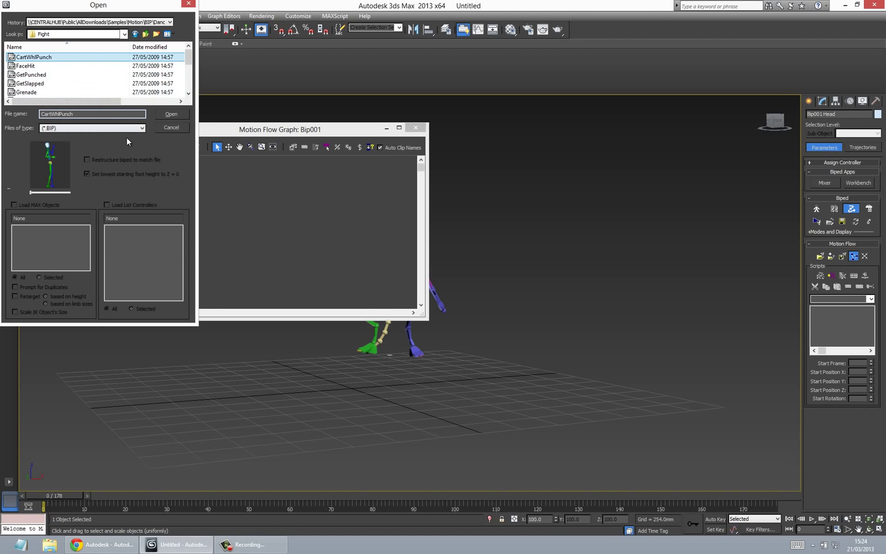
left_click(169, 115)
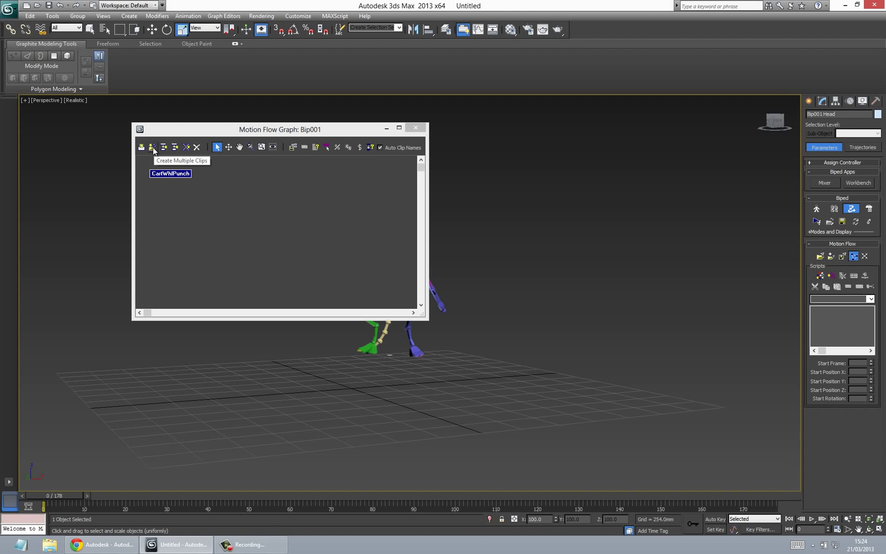
- Load the GetPunched.bip clip into the graph as well
left_click(163, 151)
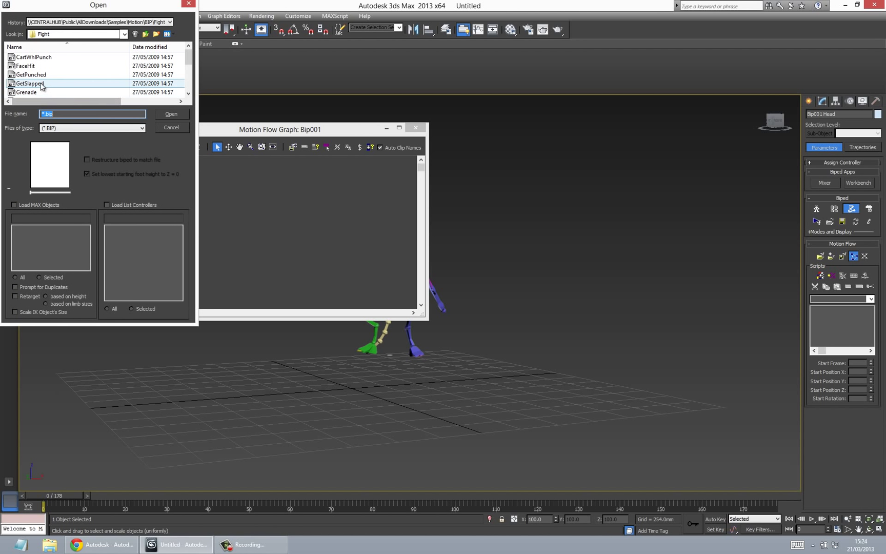
left_click(72, 74)
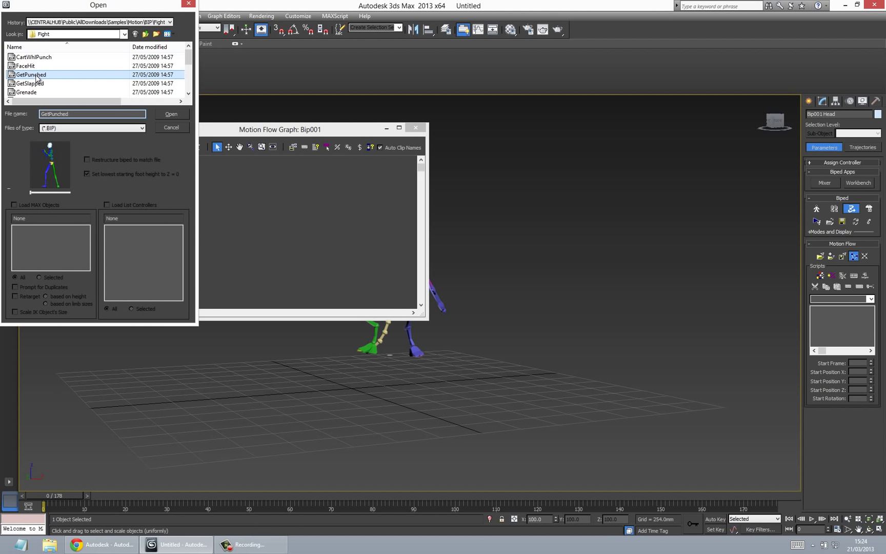
left_click(169, 117)
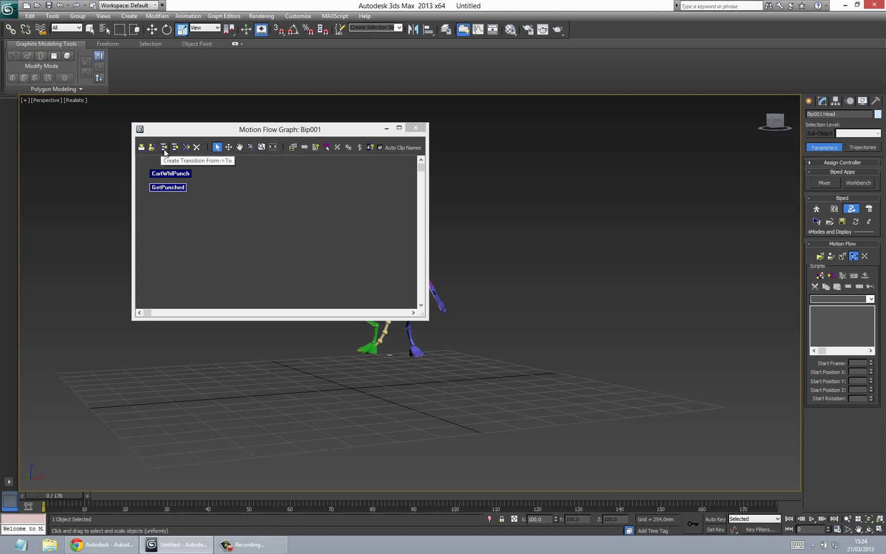
- Load the GunDive, GunFighter, PUNCLOOP and Slap clips together into the Motion Flow Graph
left_click(153, 148)
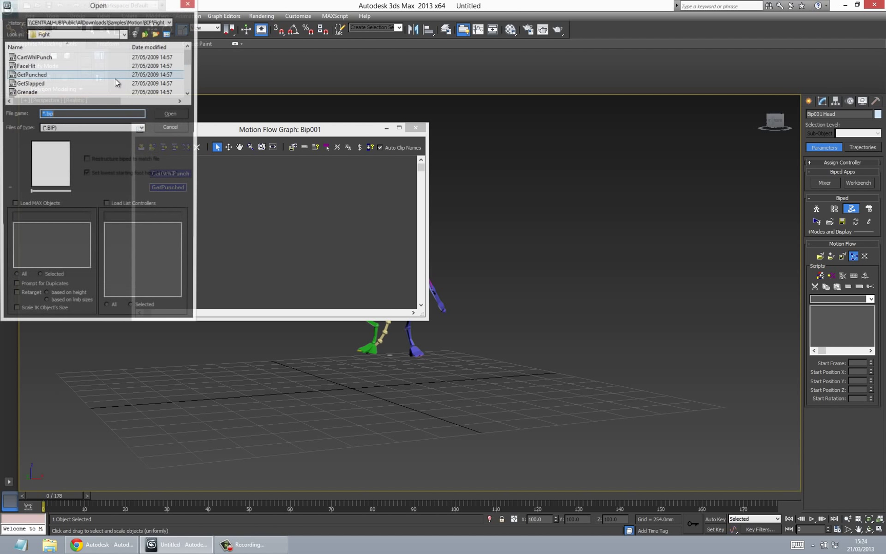
left_click_drag(191, 59, 190, 69)
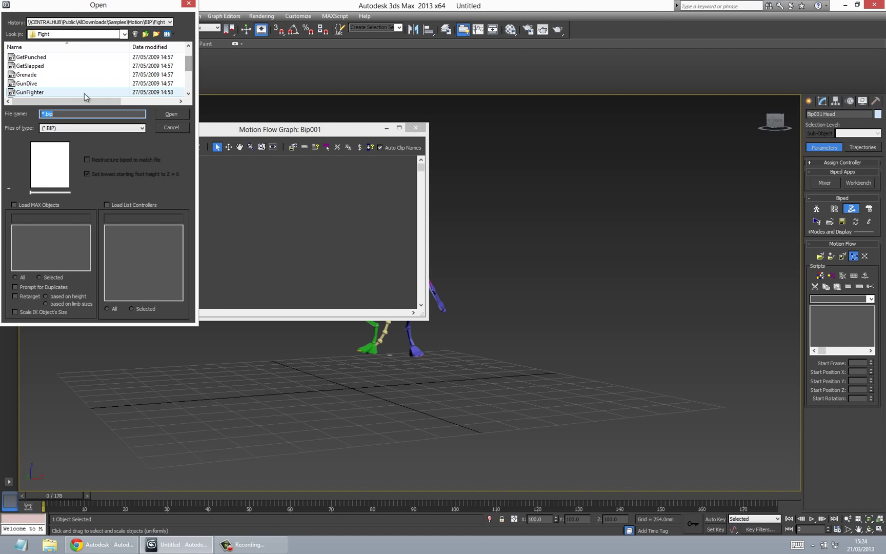
left_click(40, 86)
left_click(47, 93, "ctrl")
scroll(98, 85, "down", 1)
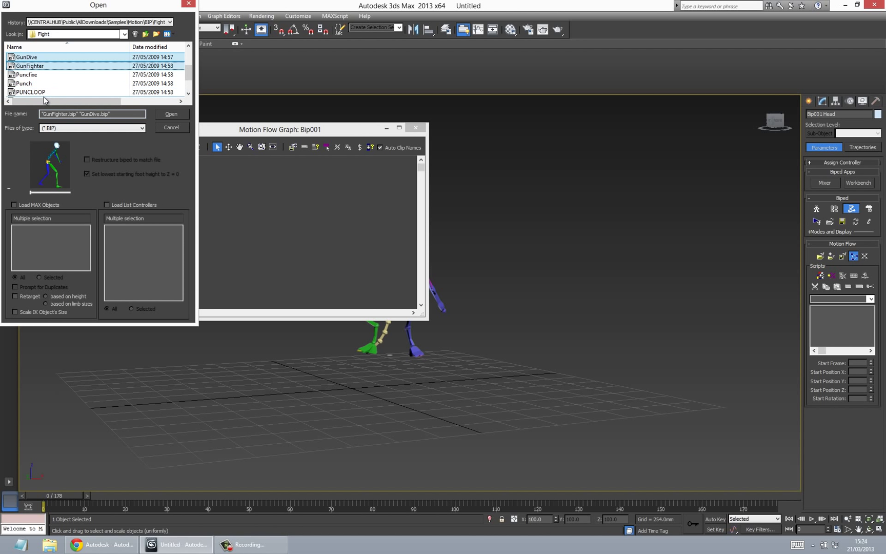
left_click(37, 93, "ctrl")
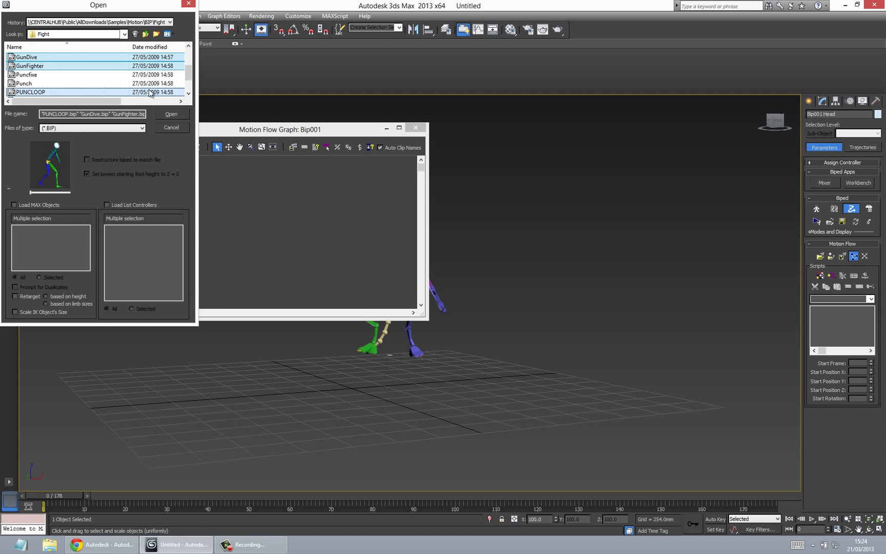
left_click(189, 95)
left_click(188, 94)
left_click(188, 94)
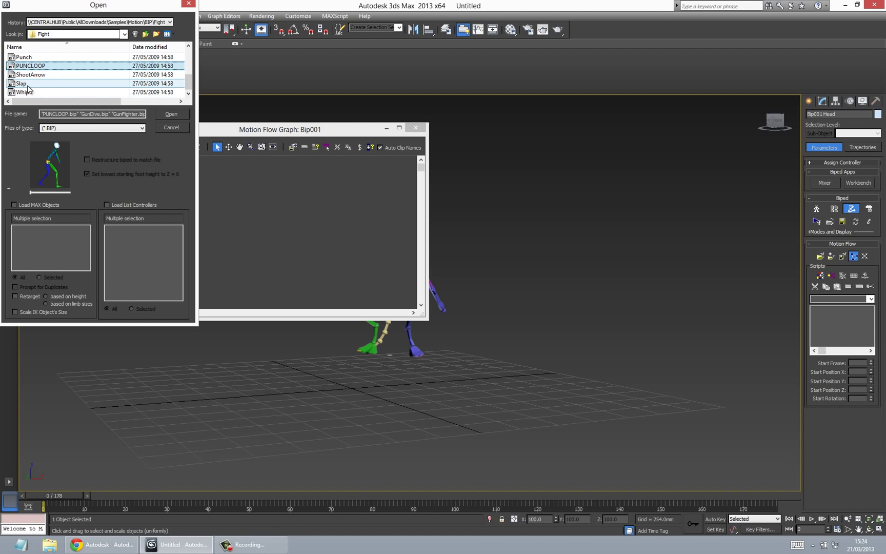
left_click(50, 84, "ctrl")
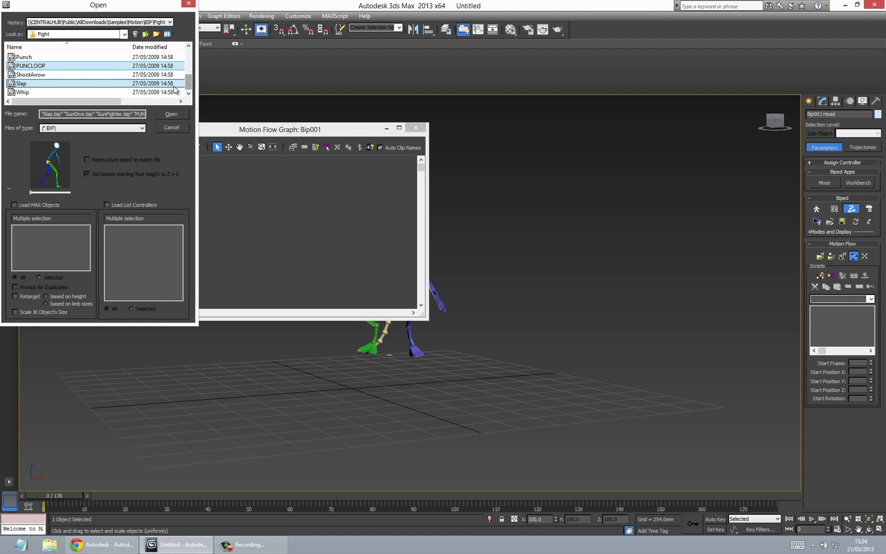
left_click(167, 118)
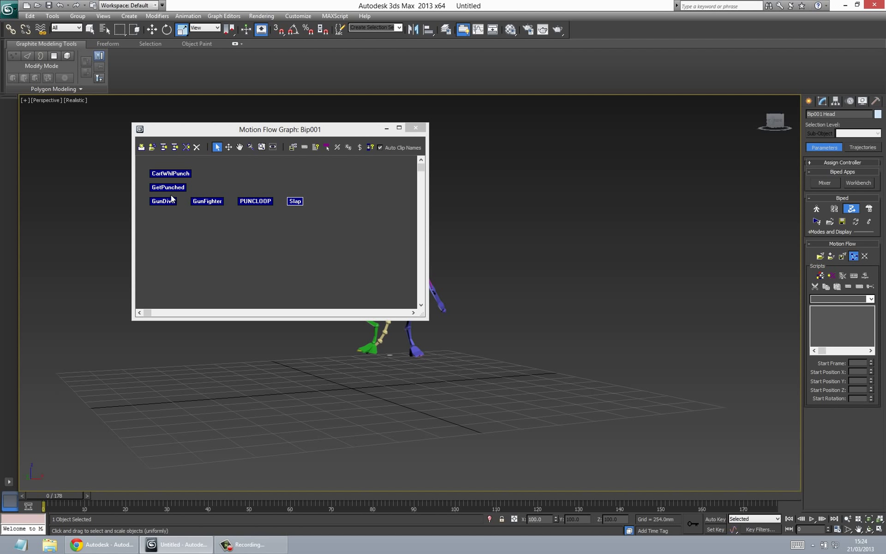
- Select CartWhlPunch, create the new motion flow script script1, and close the graph
left_click(214, 235)
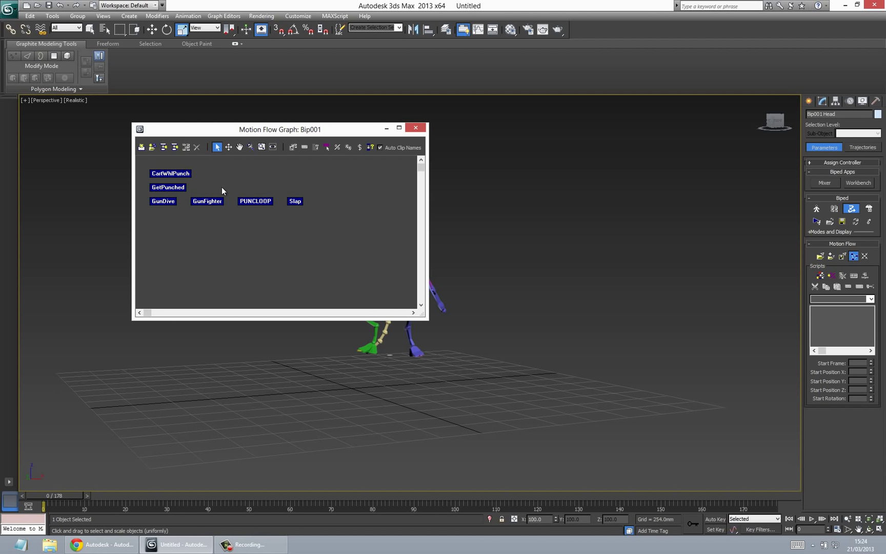
left_click(165, 172)
left_click(415, 128)
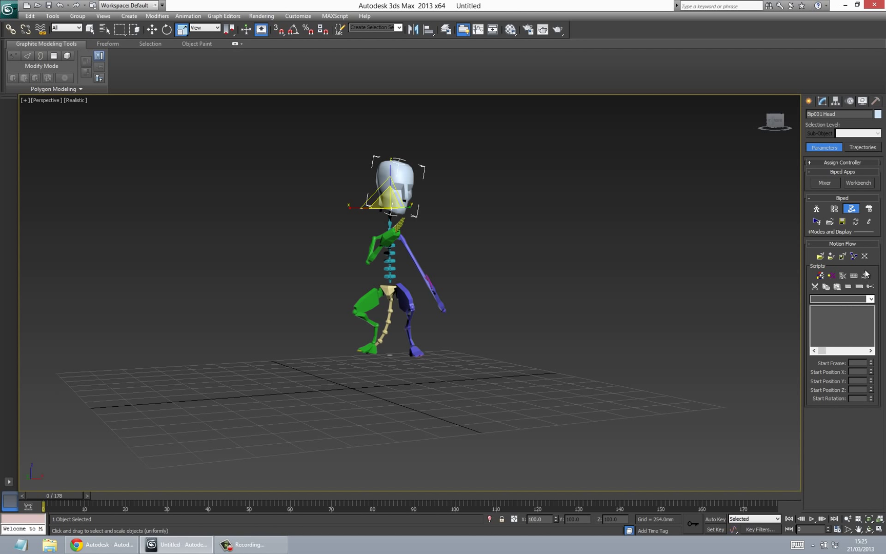
left_click(854, 257)
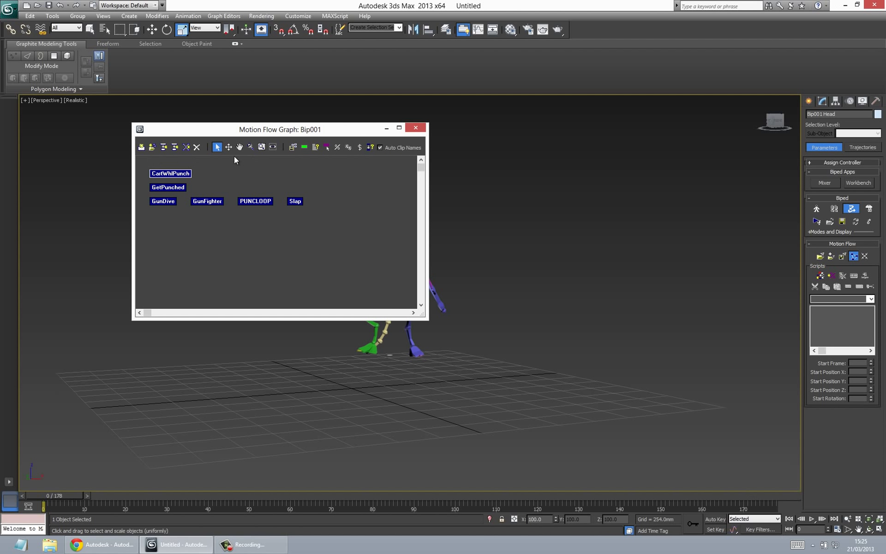
left_click(141, 147)
left_click(814, 541)
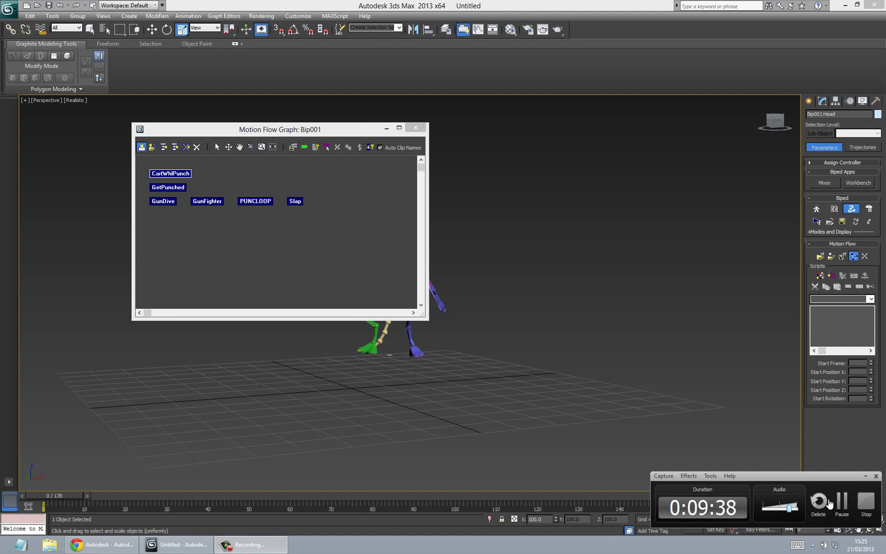
left_click(251, 173)
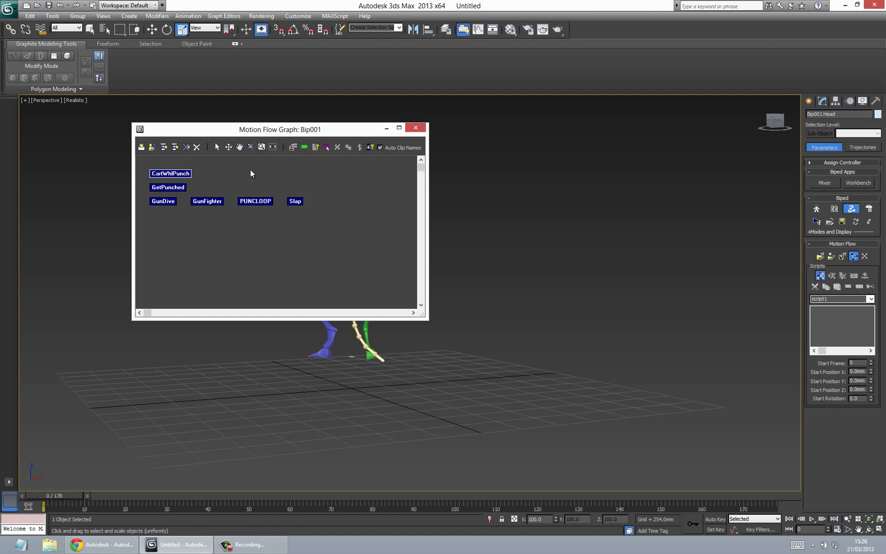
left_click(420, 131)
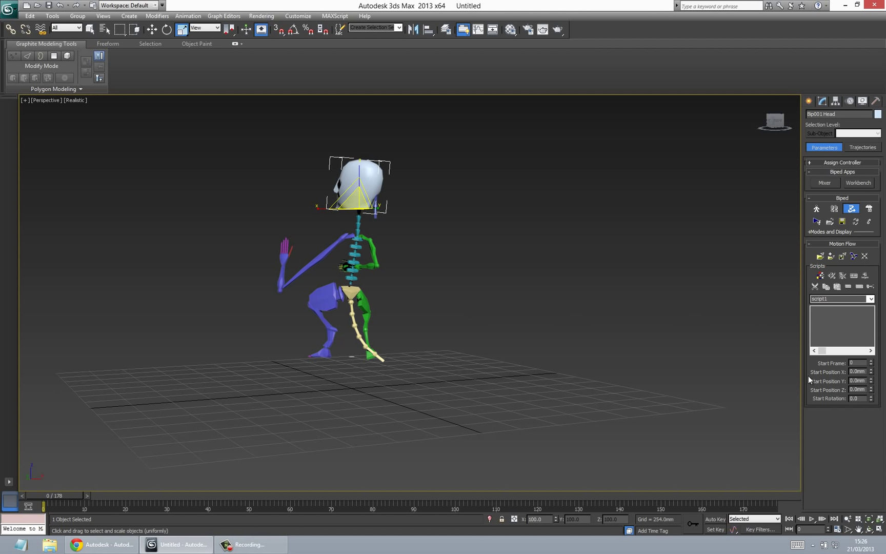
- Open and cancel the Define Script options several times without changes, then close the graph
left_click(820, 277)
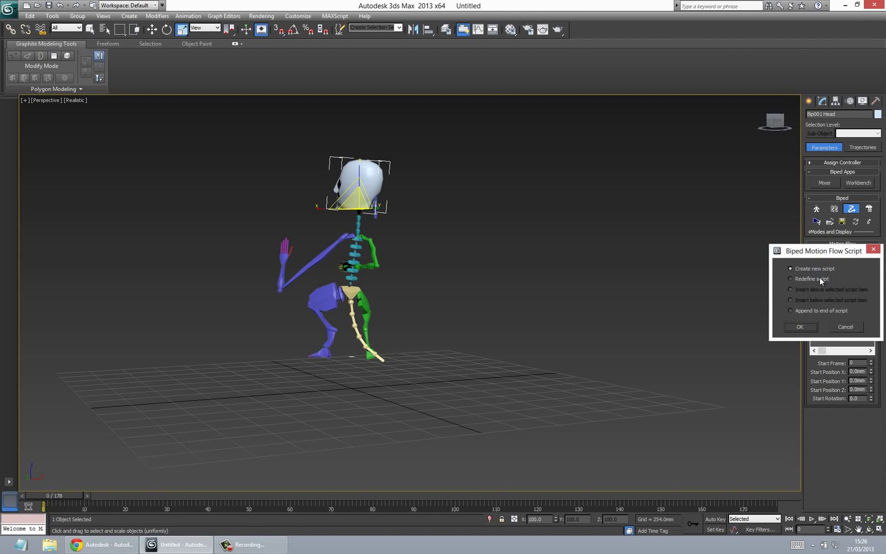
left_click(846, 327)
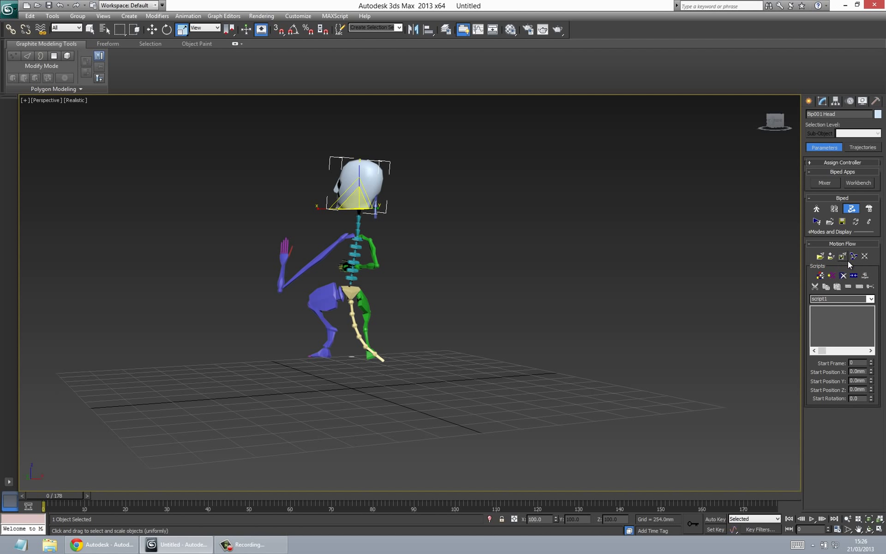
left_click(854, 256)
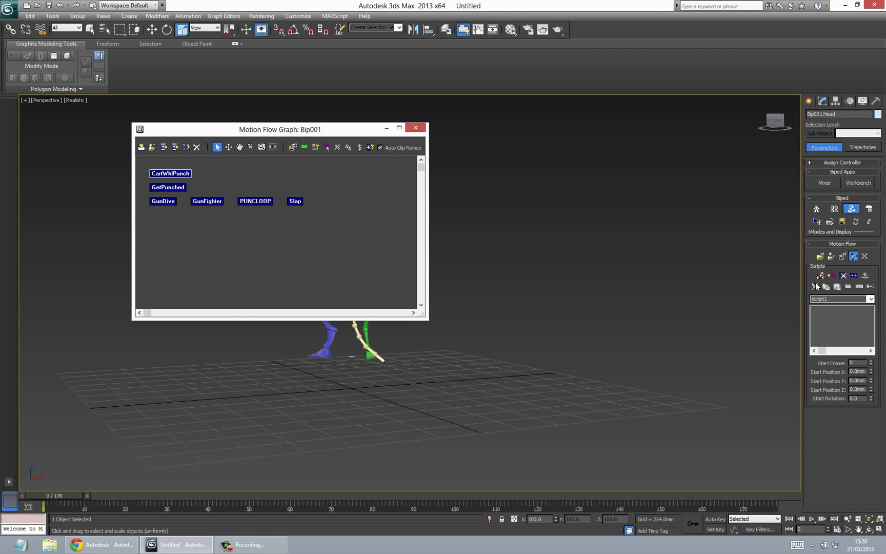
left_click(816, 286)
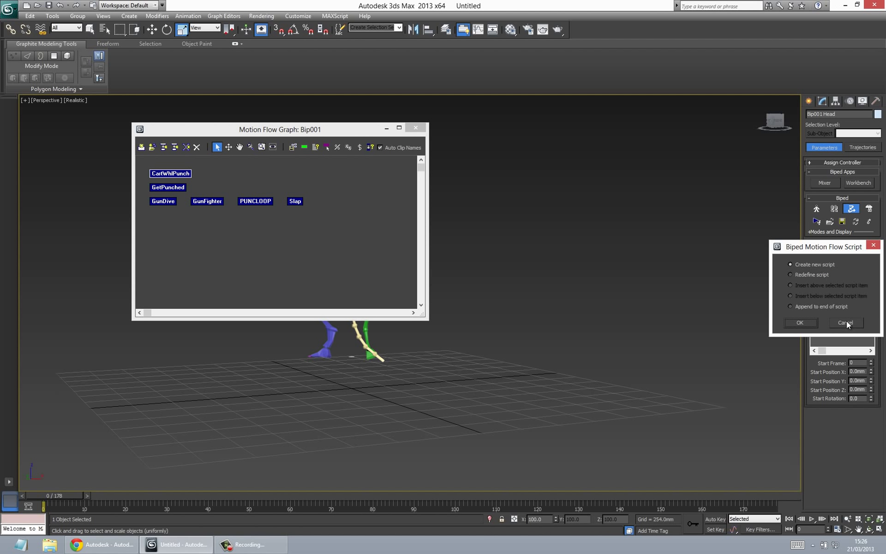
left_click(846, 323)
left_click(816, 286)
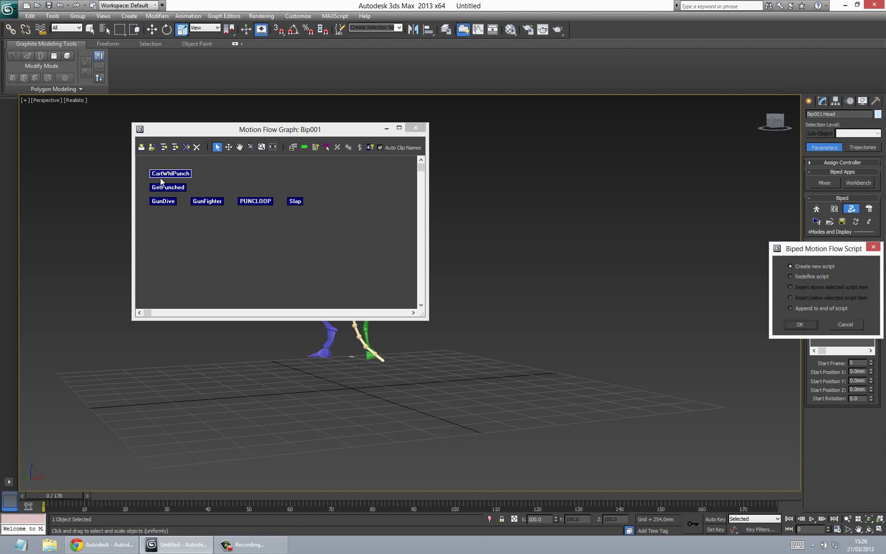
left_click(845, 324)
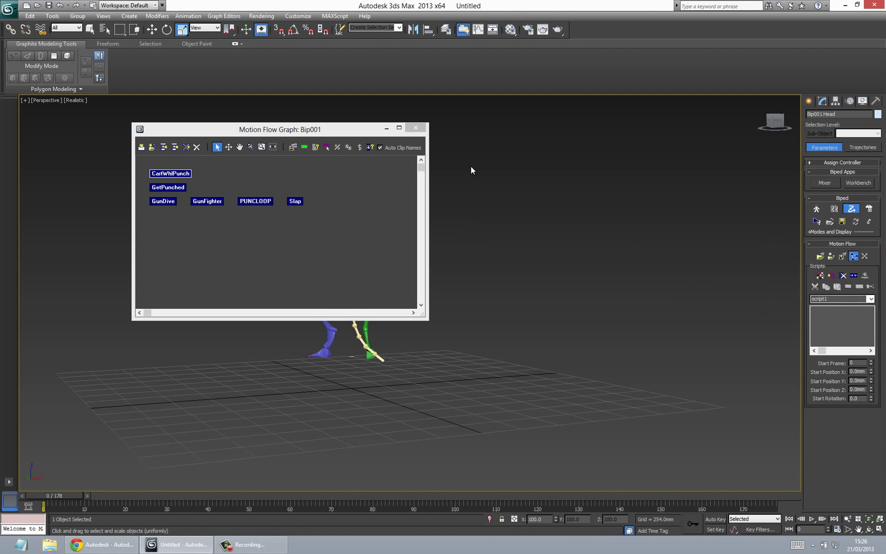
left_click(415, 127)
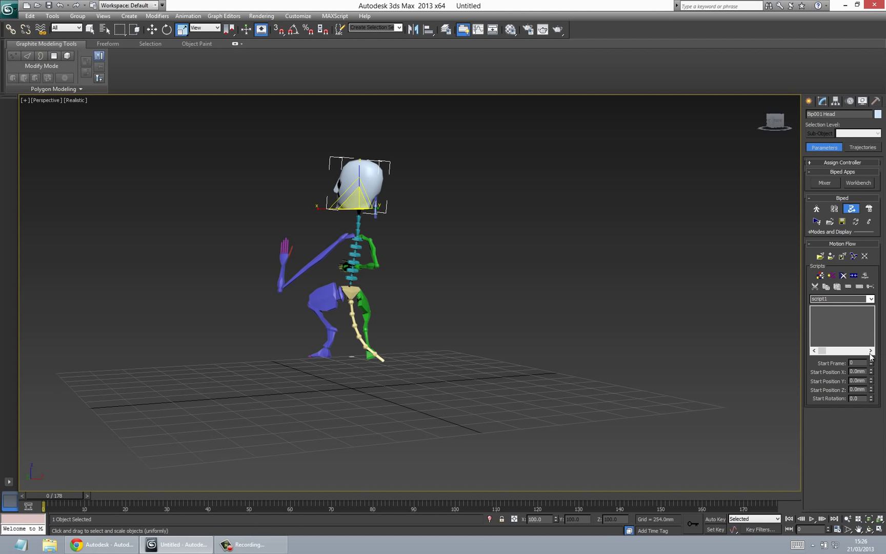
- Create a new script with CartWhlPunch, GetPunched, GunDive and GunFighter, undo the entries, and close the graph
left_click(821, 276)
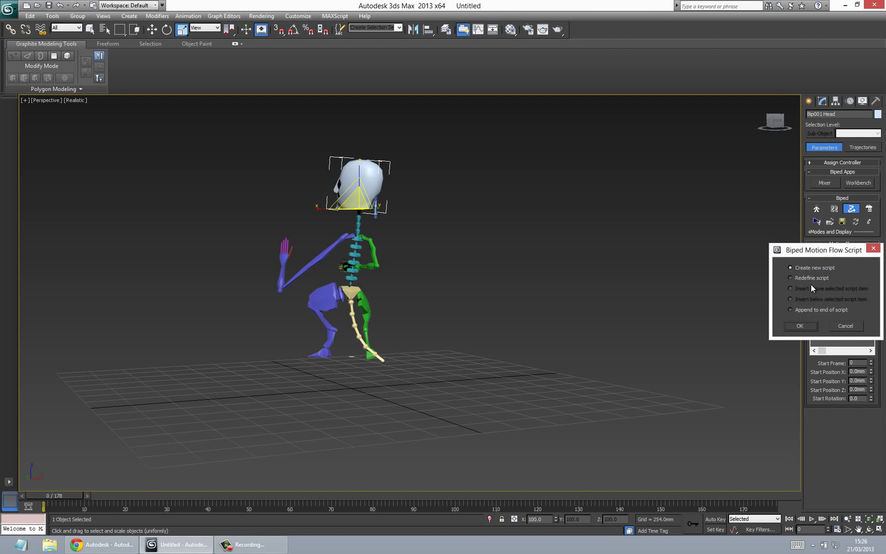
left_click(798, 327)
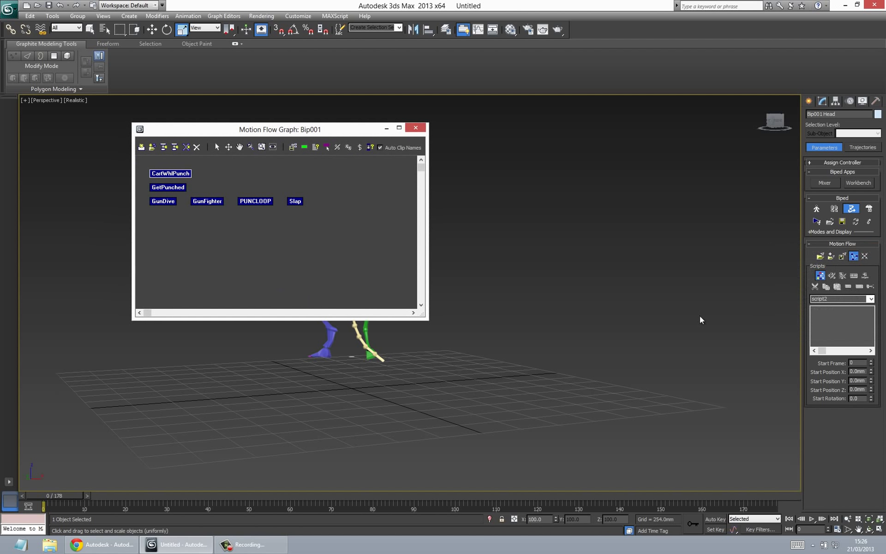
left_click(171, 174)
left_click(169, 188)
left_click(171, 202)
left_click(196, 202)
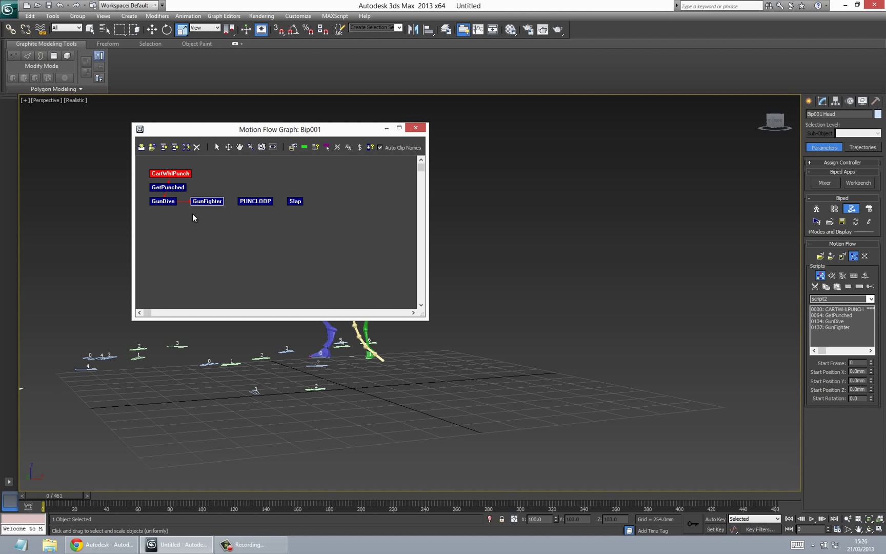
key("ctrl+z")
key("ctrl+z")
key("ctrl+z")
key("ctrl+z")
key("ctrl+z")
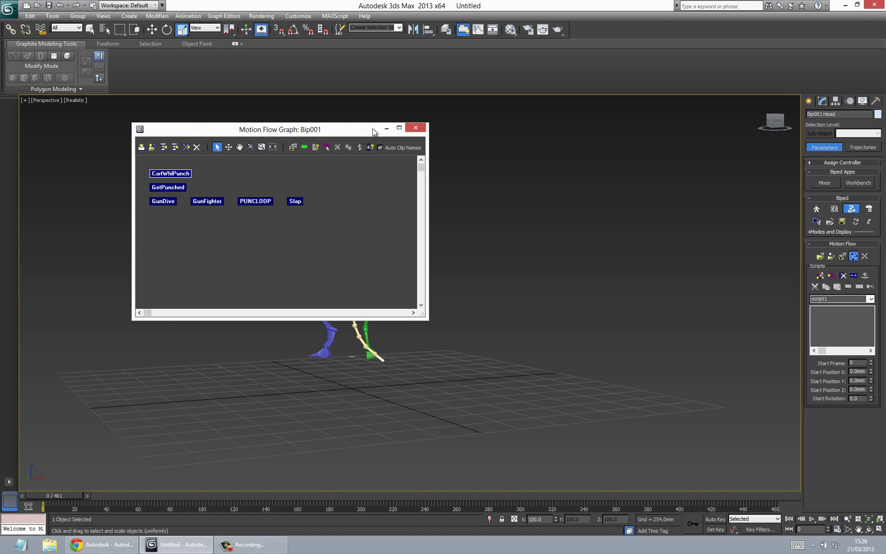
left_click(415, 127)
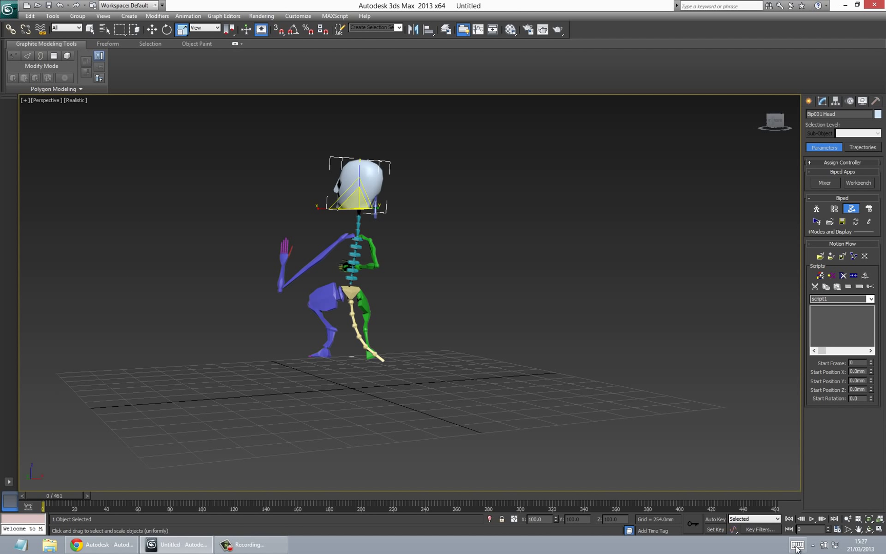
left_click(825, 546)
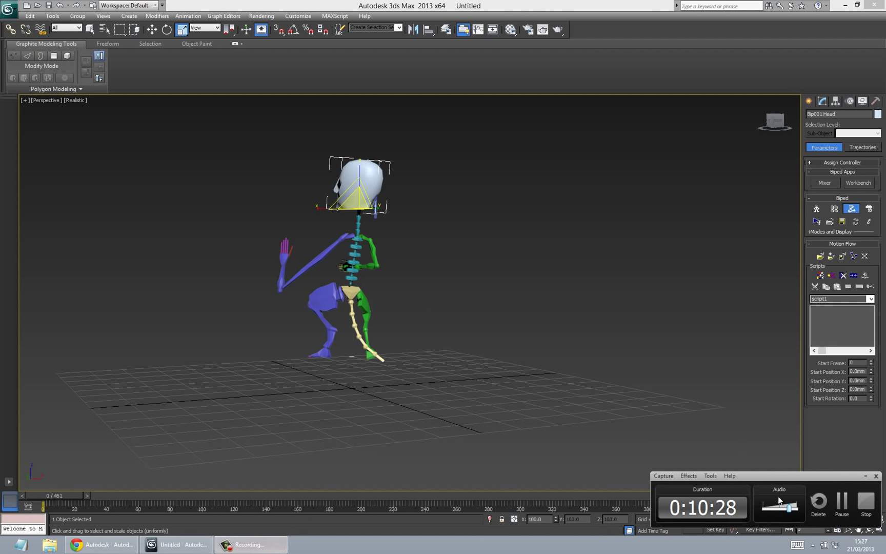
left_click(821, 350)
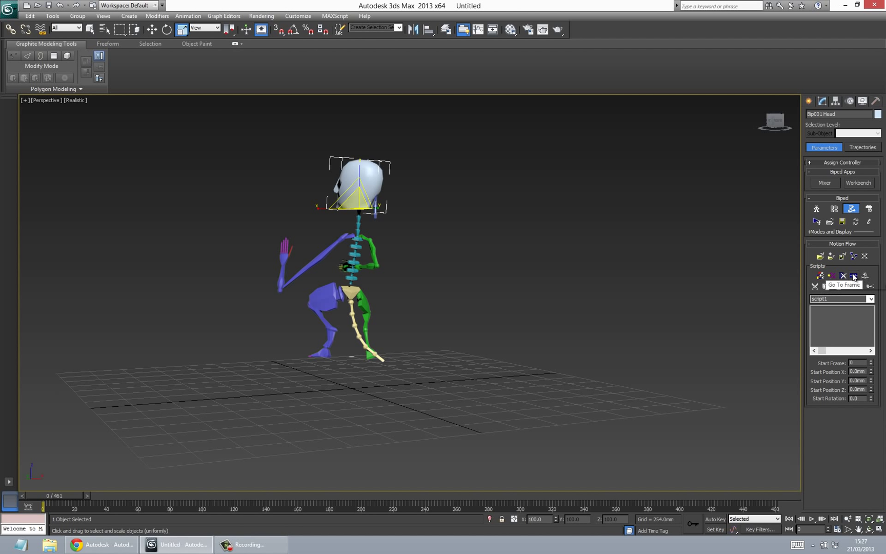
- Reopen Bip001's Motion Flow Graph and create the new empty script script2 via Define Script
left_click(853, 259)
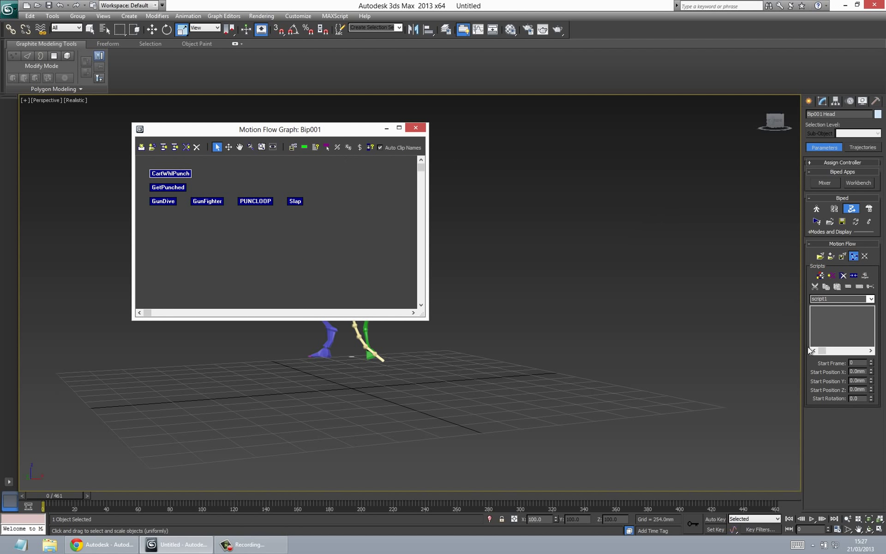
left_click(821, 277)
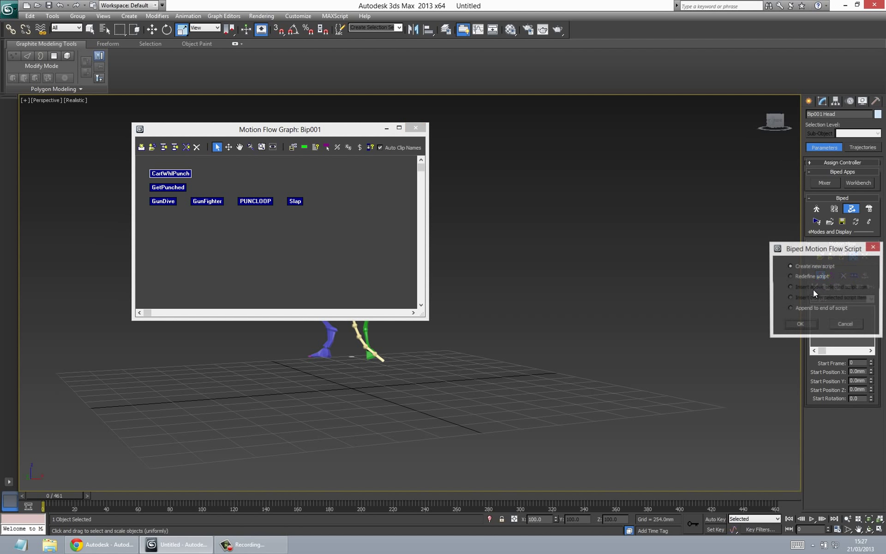
left_click(800, 325)
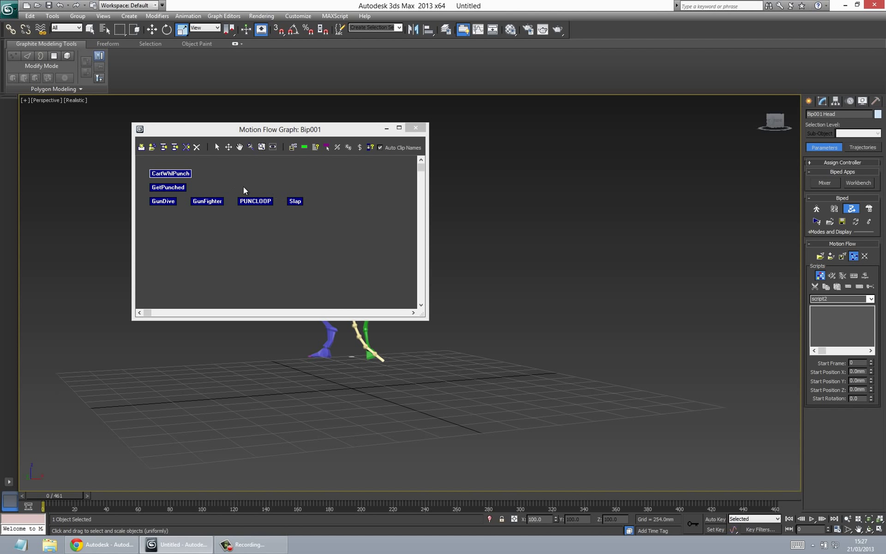
- Chain CartWhlPunch, Slap, PUNCLOOP, GunFighter, GetPunched and GunDive into script2, ending back on CartWhlPunch
left_click(181, 174)
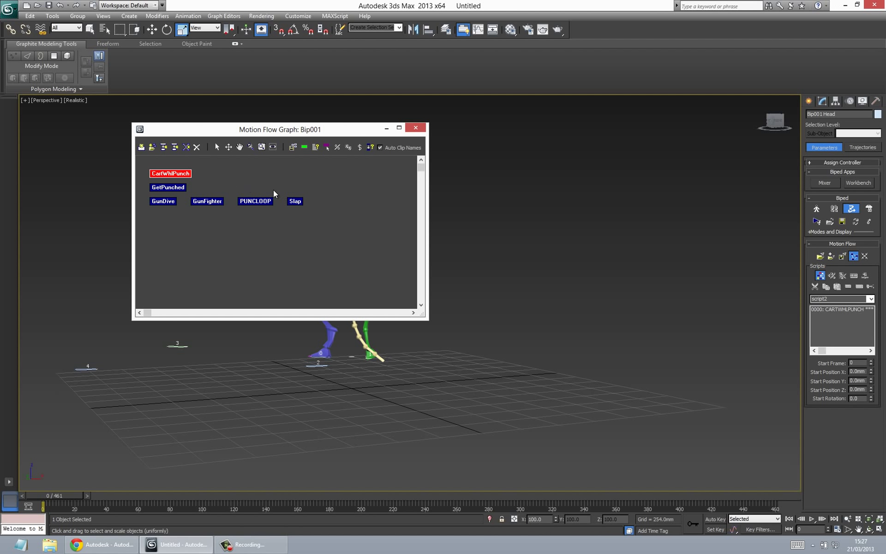
left_click(296, 201)
left_click(259, 201)
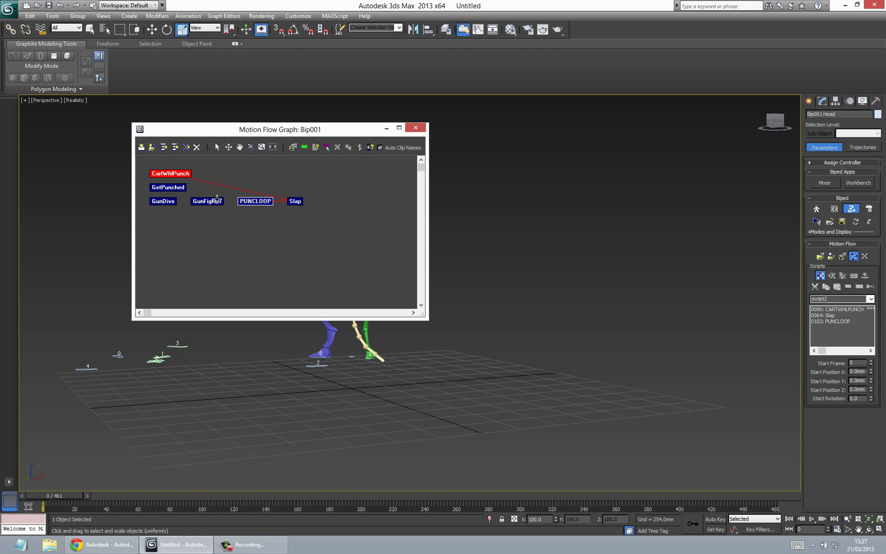
left_click(217, 200)
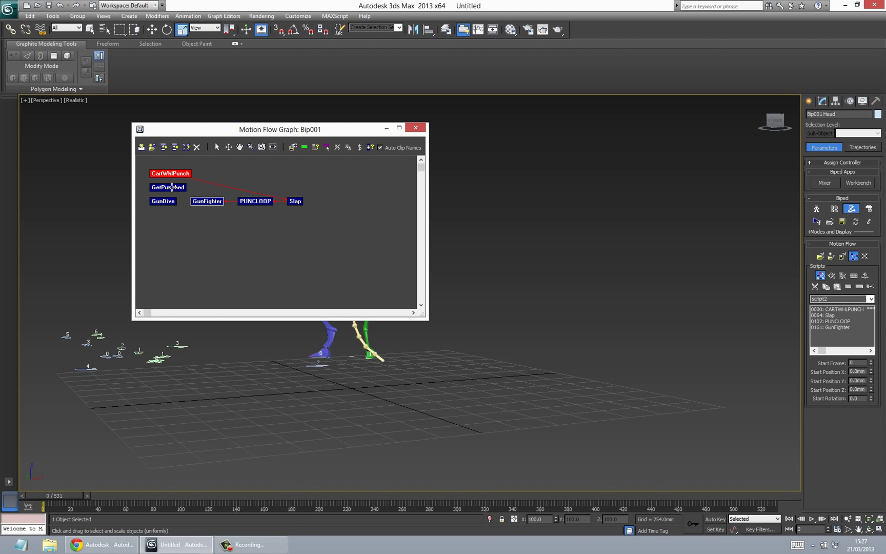
left_click(172, 187)
left_click(164, 201)
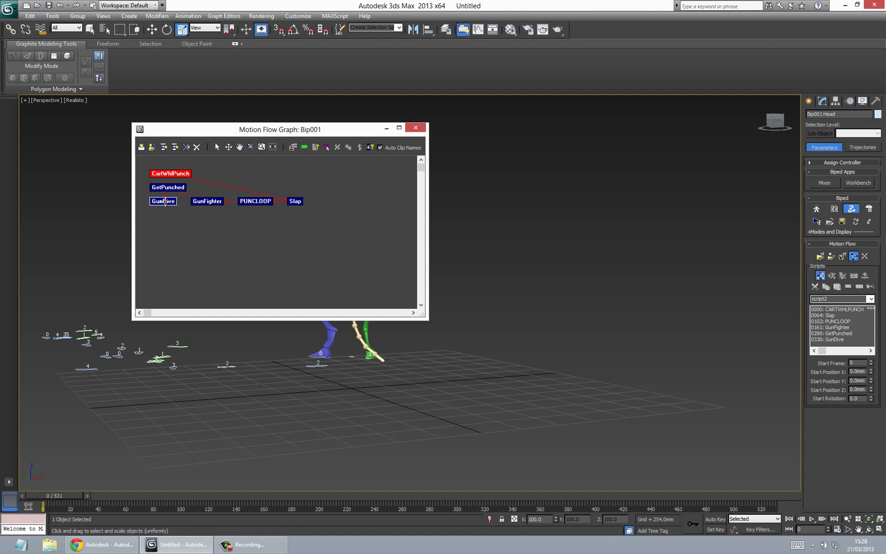
left_click(164, 201)
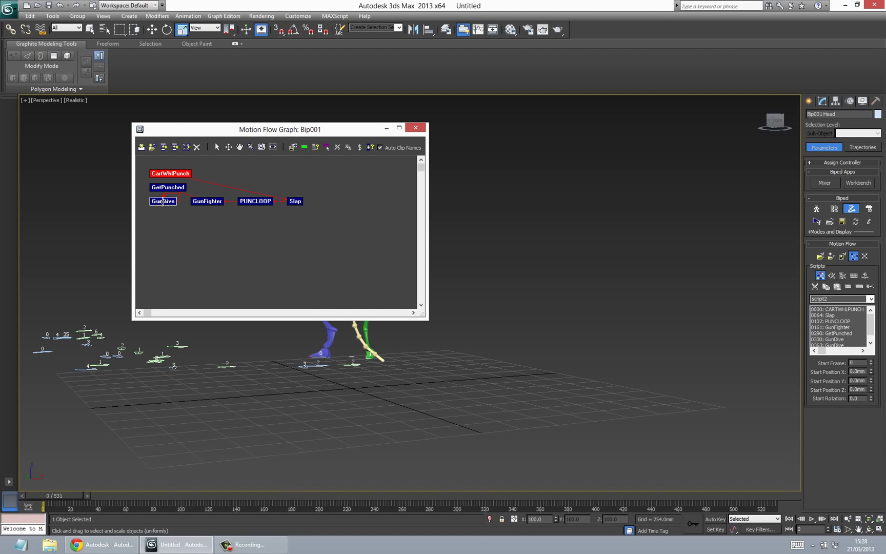
left_click(162, 201)
left_click(157, 174)
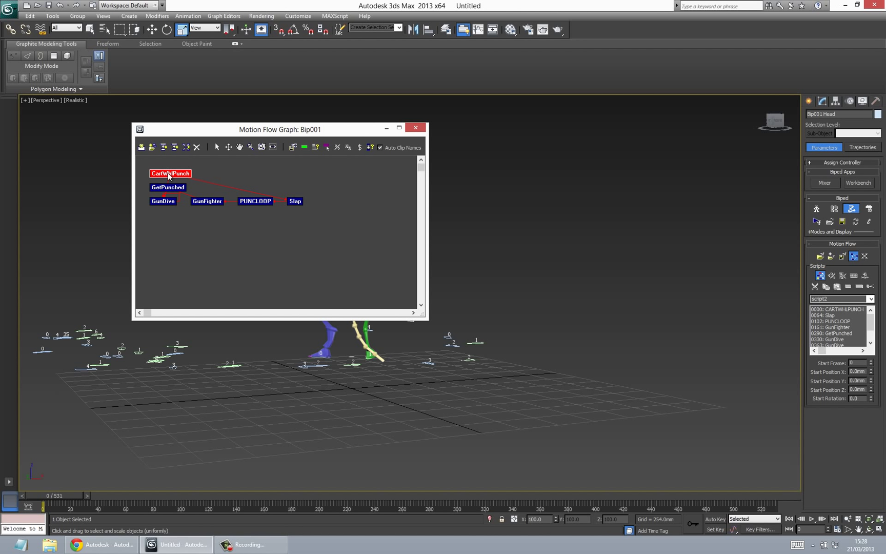
left_click(169, 176)
- Close the Motion Flow Graph and play script2's 531-frame fight sequence with the / shortcut
left_click(417, 132)
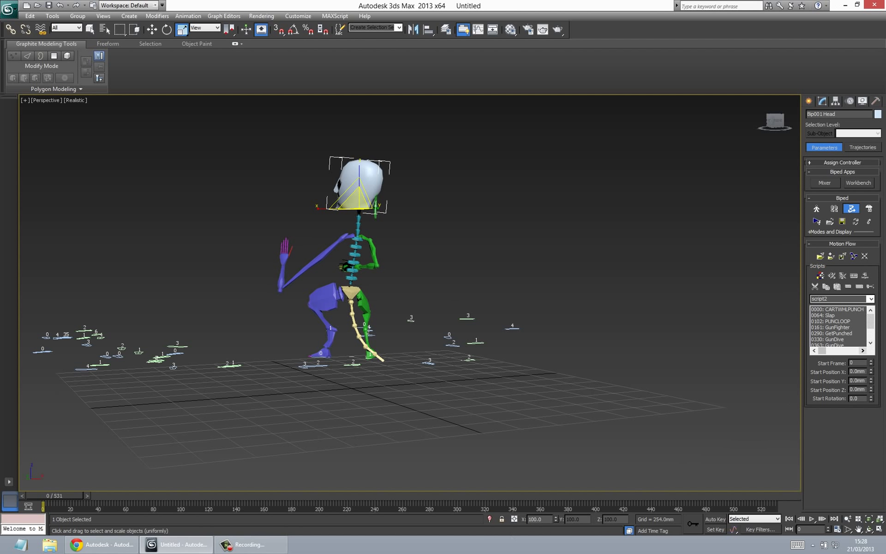
key("/")
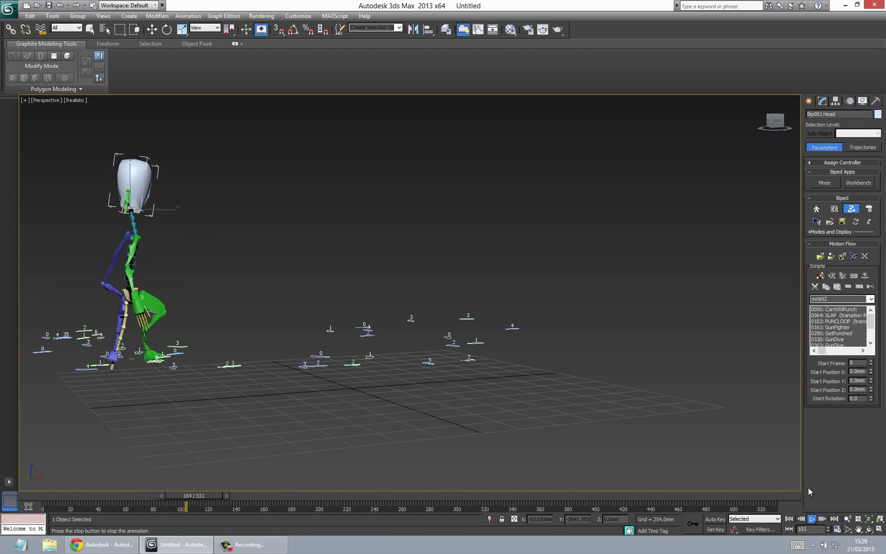
- Stop playback at frame 267 and deselect Bip001 Head by clicking empty viewport space
left_click(812, 520)
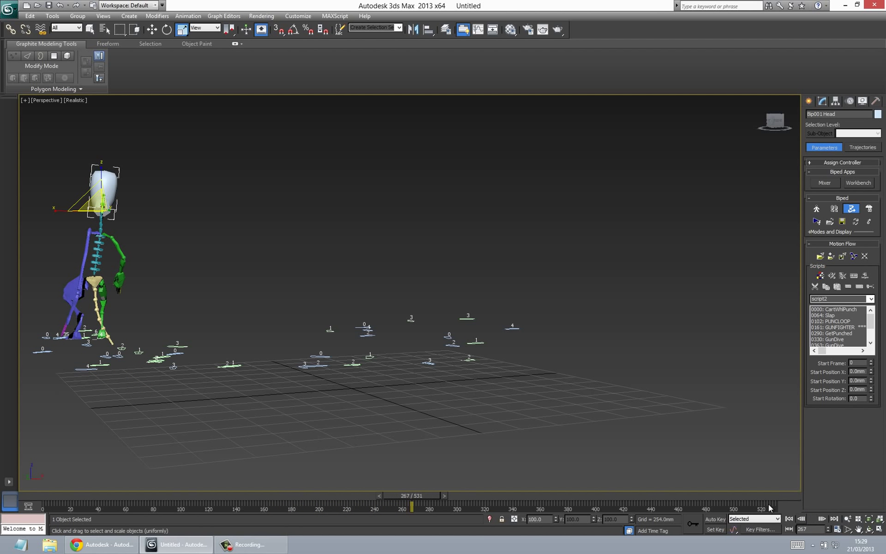
left_click(263, 548)
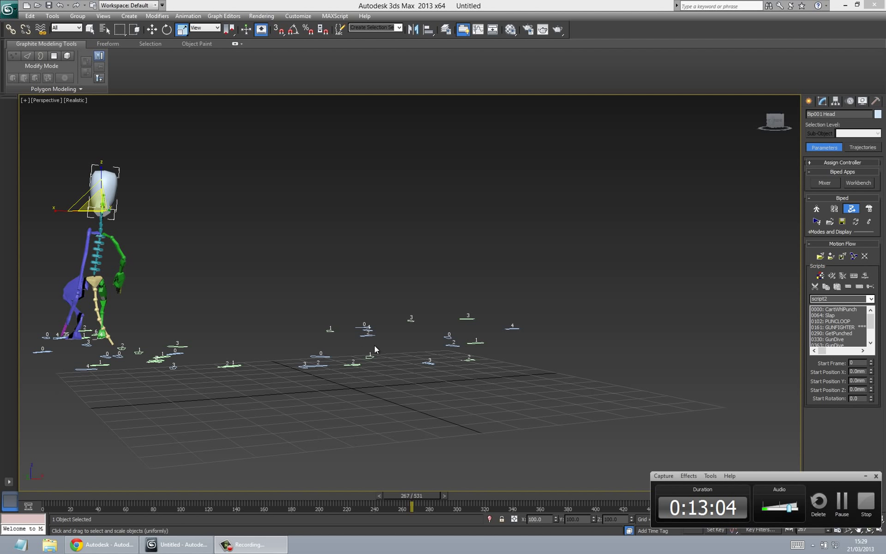
left_click(379, 372)
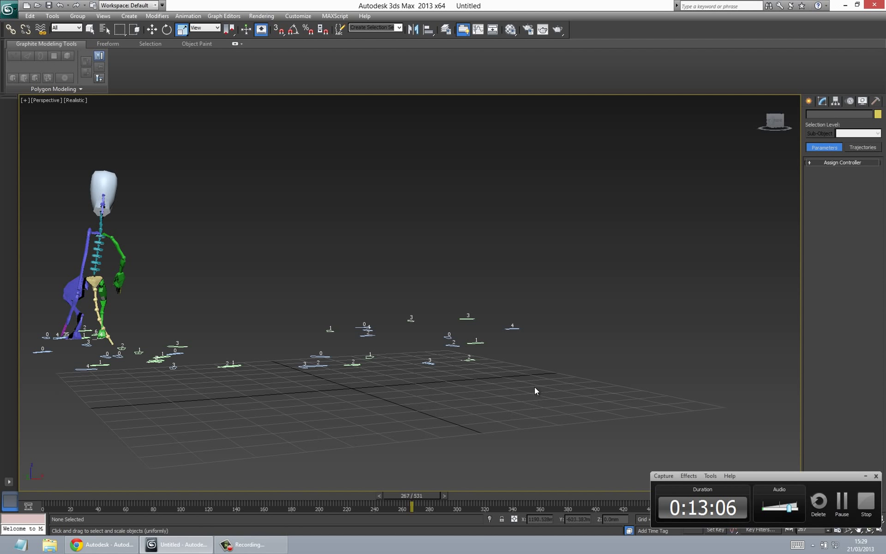